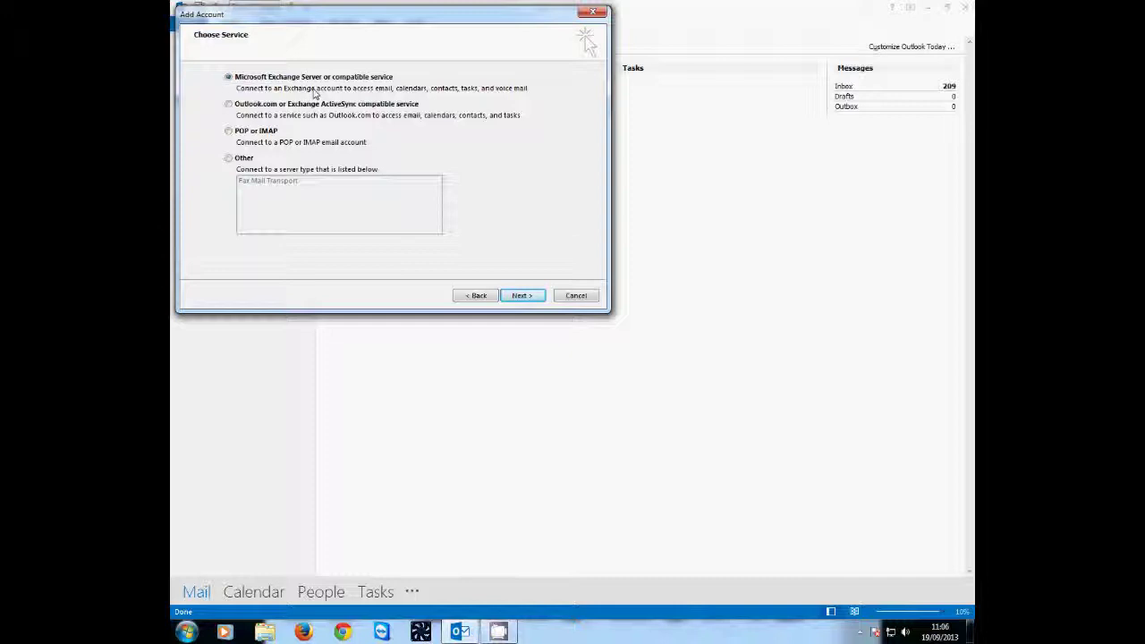
- Pick POP or IMAP as the account type on the Choose Service page
click(272, 135)
- Enter name Info, the account's e-mail address, account type POP3 and incoming server pop.1and1.co.uk
click(521, 295)
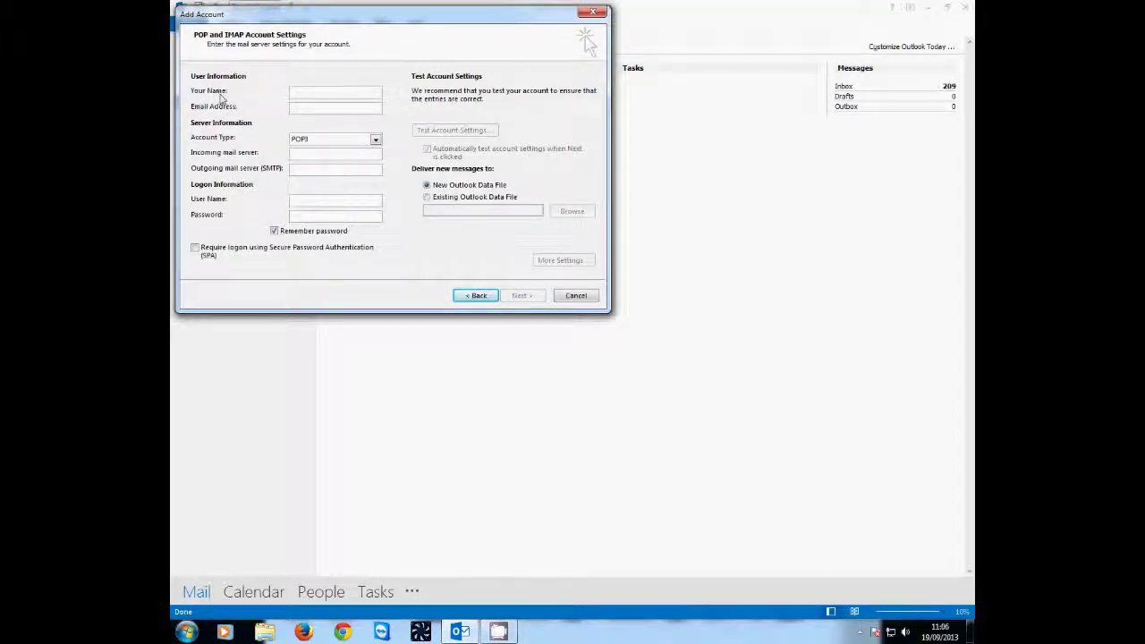
text(Info)
key(Tab)
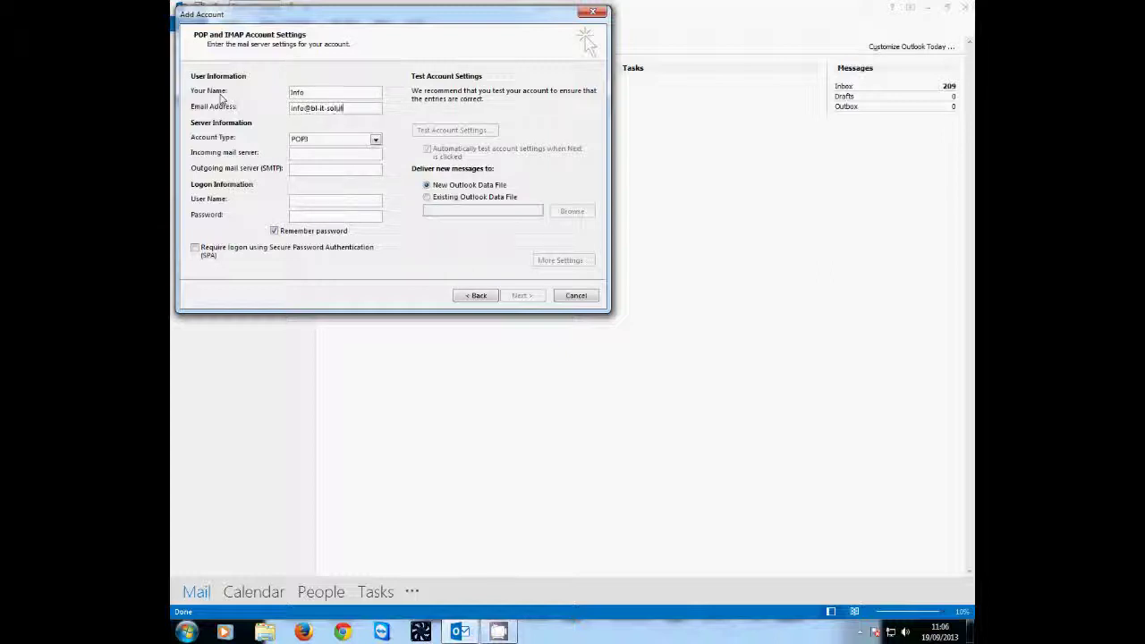
key(Tab)
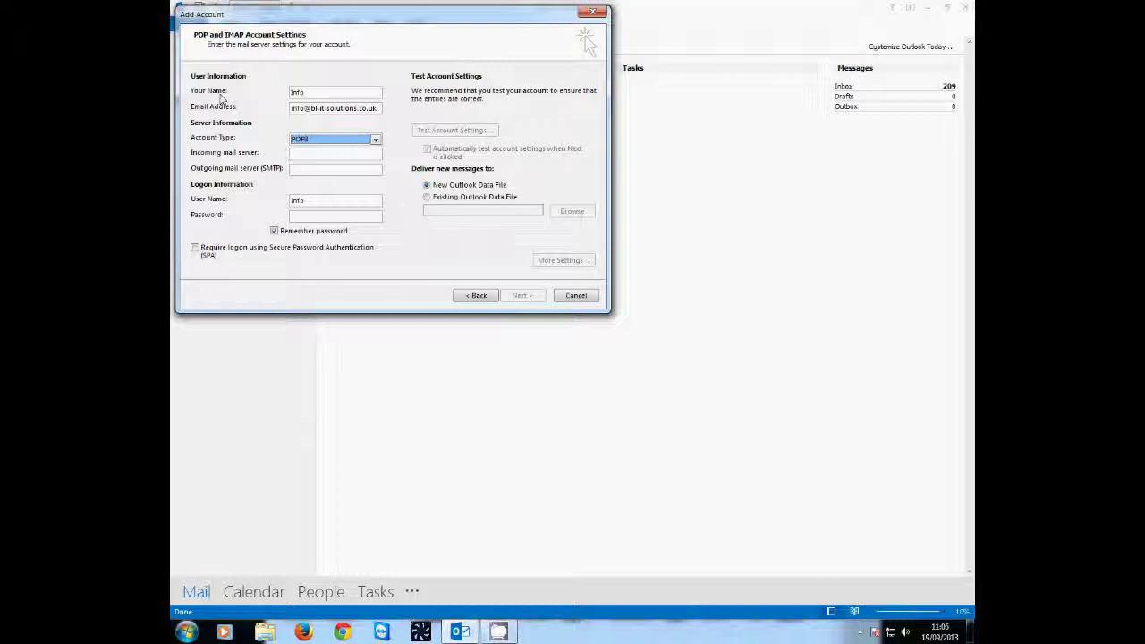
key(Tab)
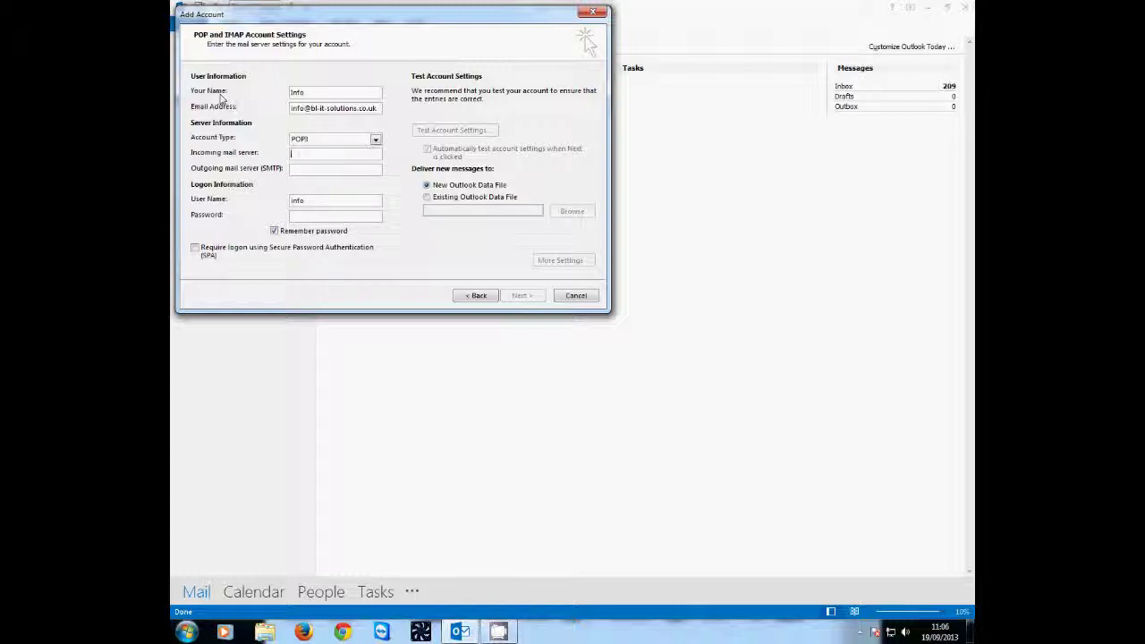
text(pop)
text(.1and1)
text(.co.uk)
- Set outgoing server auth.smtp.1and1.co.uk, the full e-mail address as user name, and the password
text(auth.)
text(smtp)
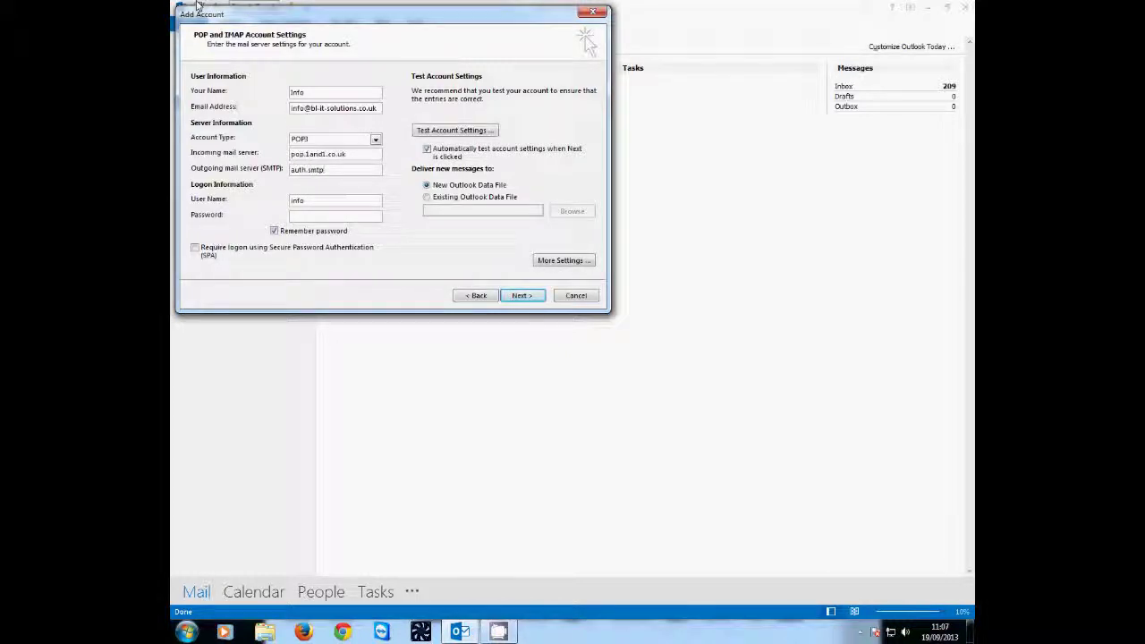
text(.1and1.co.uk)
key(Tab)
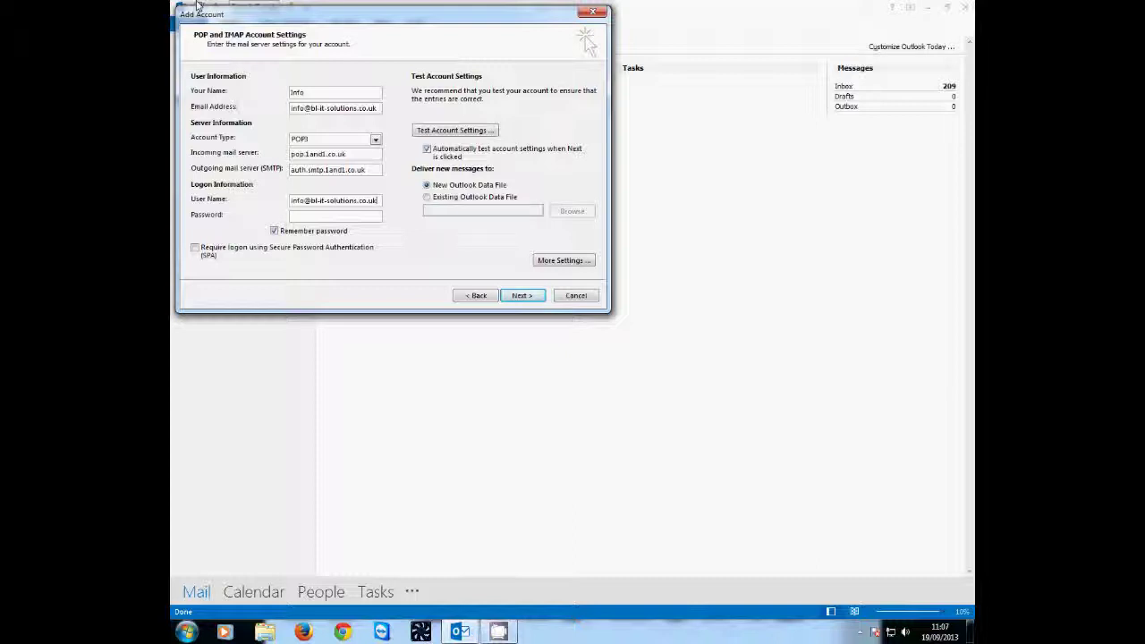
text(***********)
- In More Settings' Outgoing Server tab, turn on 'My outgoing server (SMTP) requires authentication'
click(564, 261)
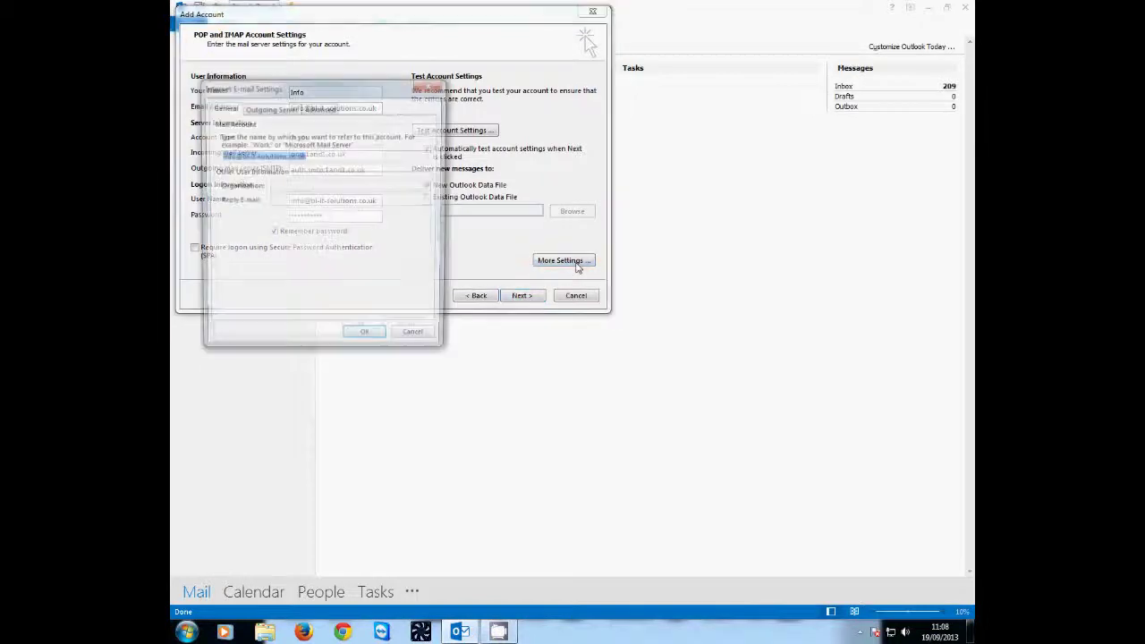
drag(304, 86, 473, 70)
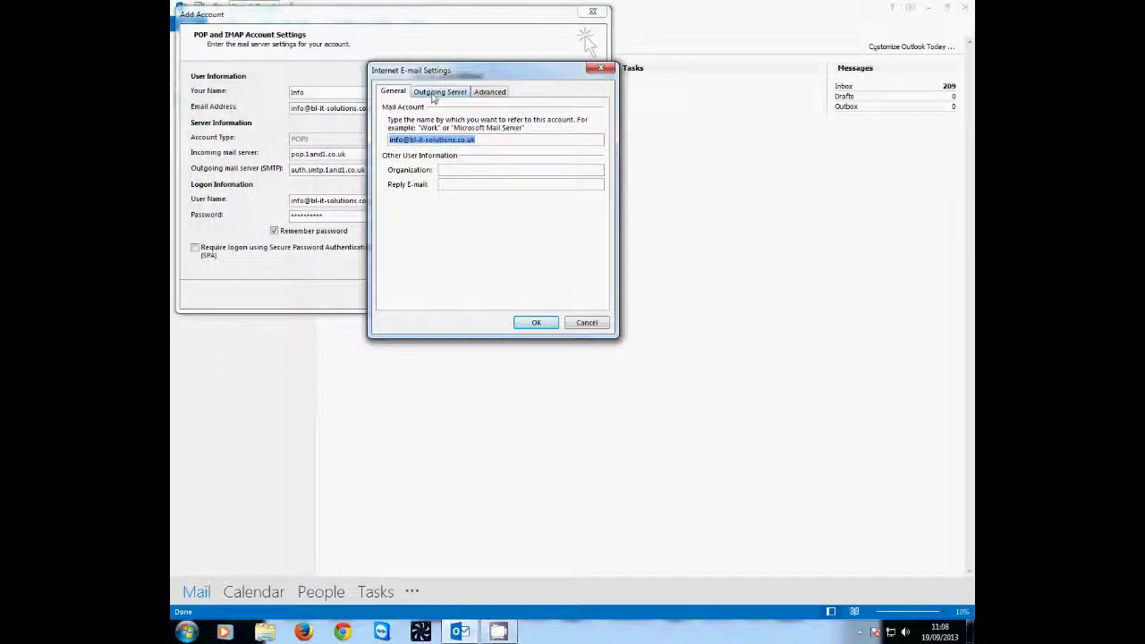
click(455, 93)
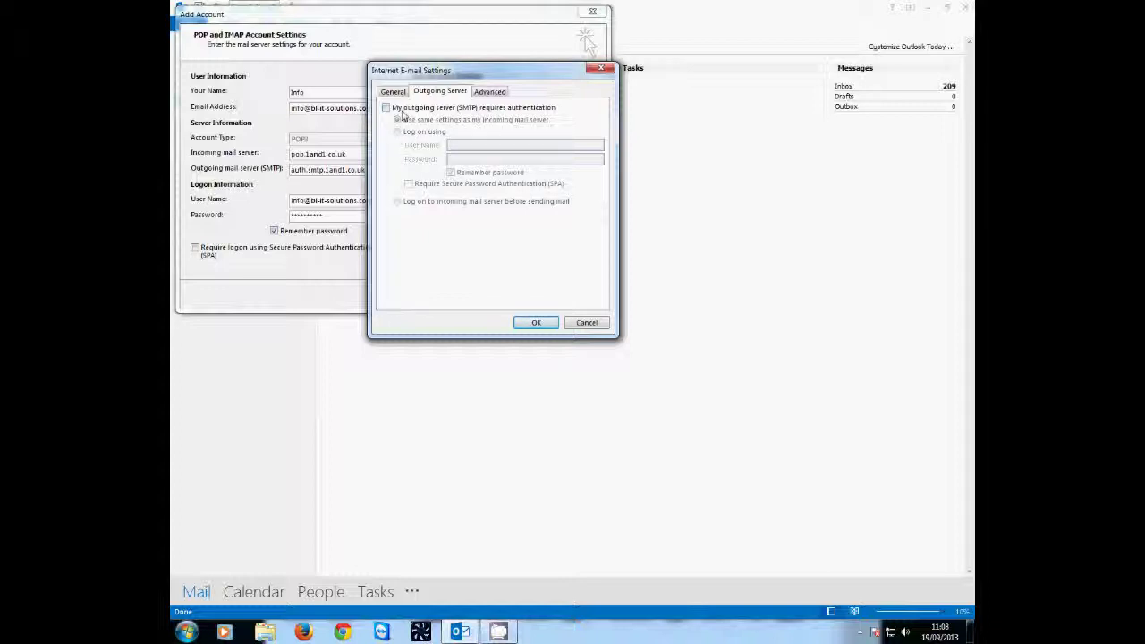
click(386, 107)
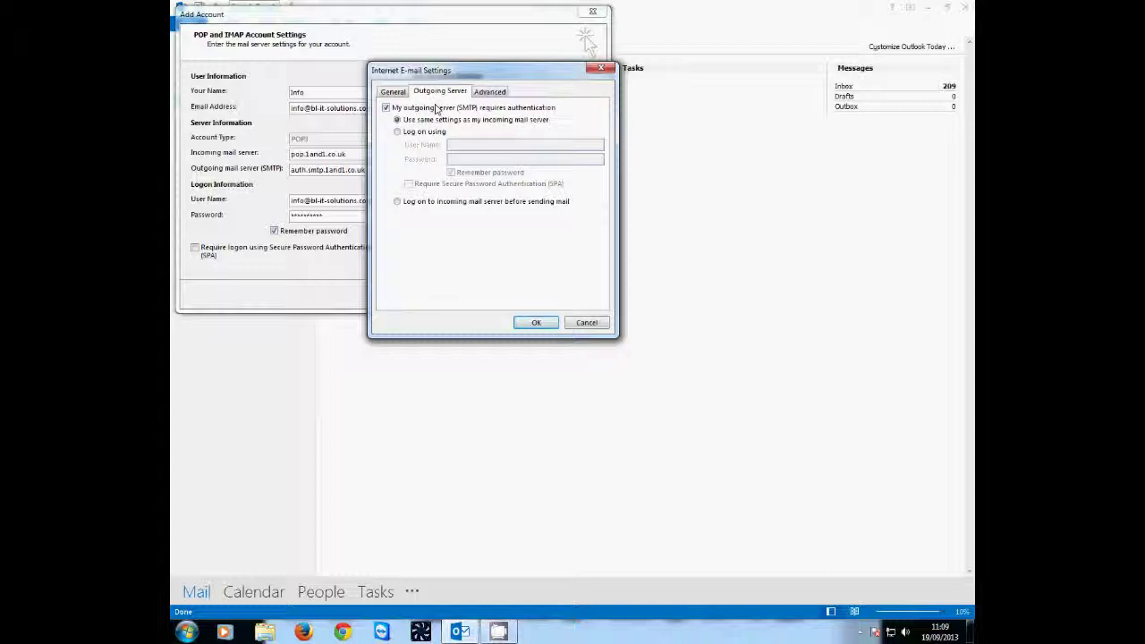
- Keep incoming port 110, outgoing port 25 and outgoing encryption None in Advanced settings
click(489, 92)
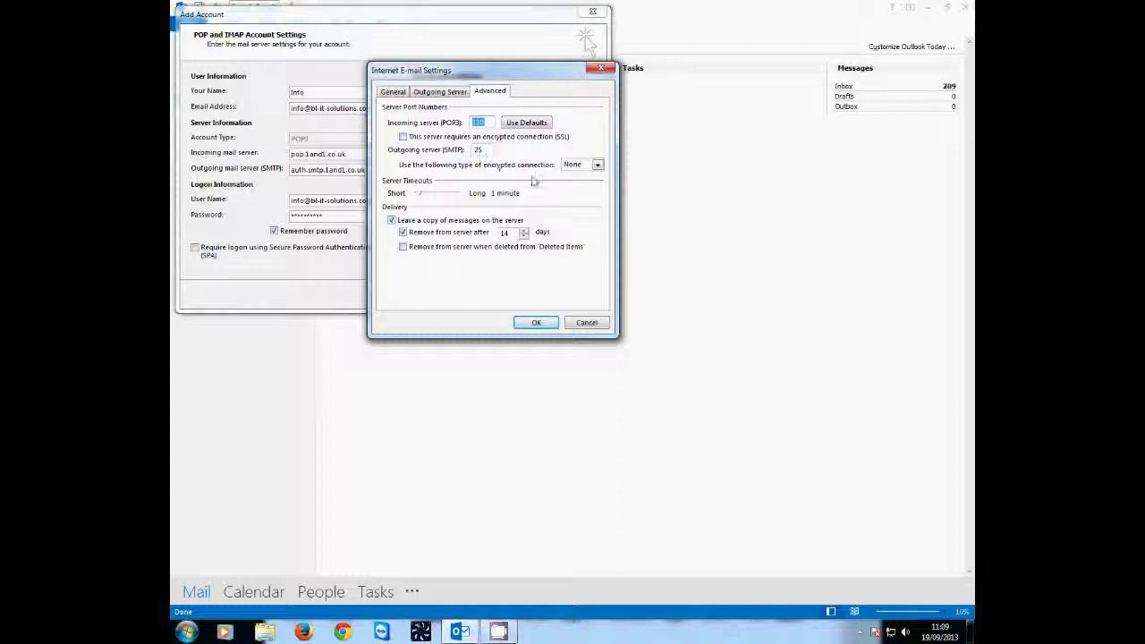
click(597, 170)
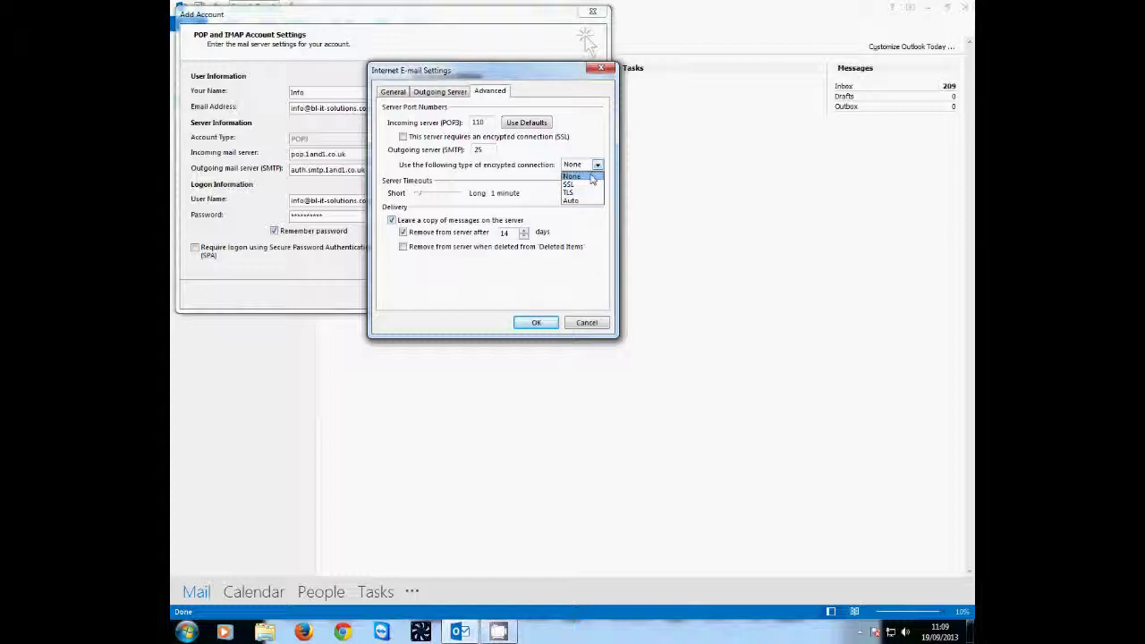
click(588, 178)
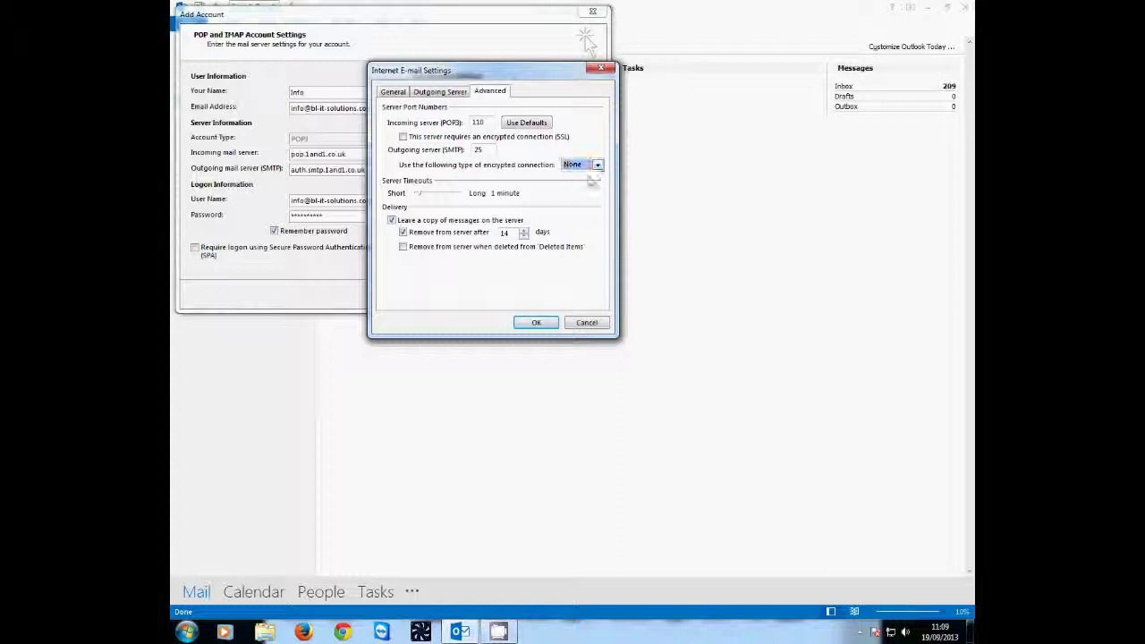
click(428, 93)
click(392, 93)
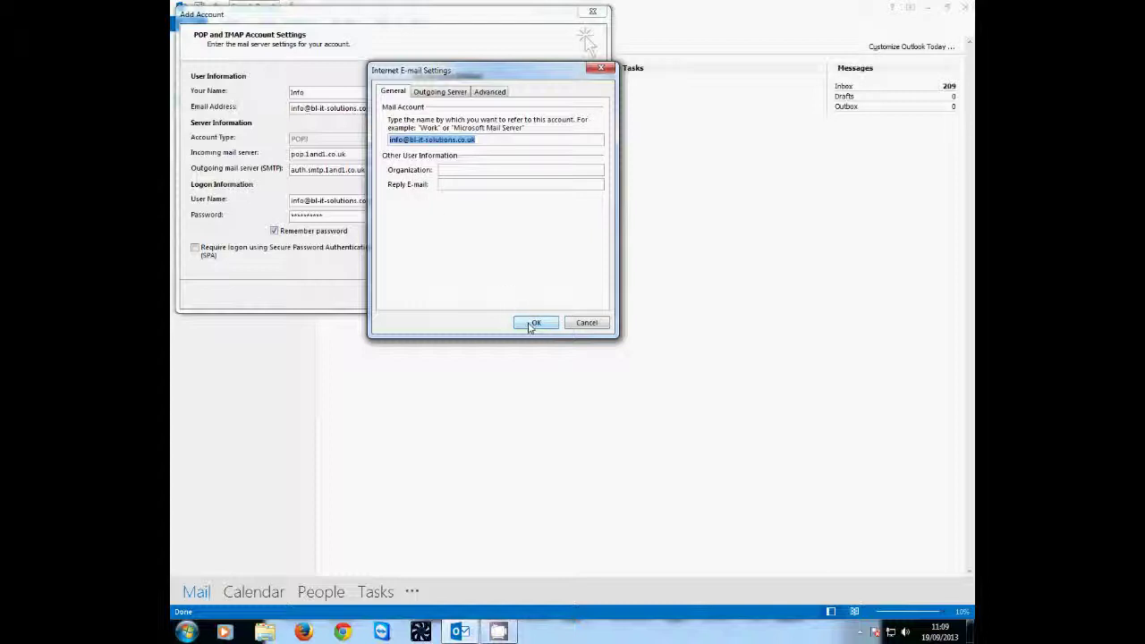
- Save the extra settings, run Test Account Settings, check for errors, and continue to Next
click(533, 323)
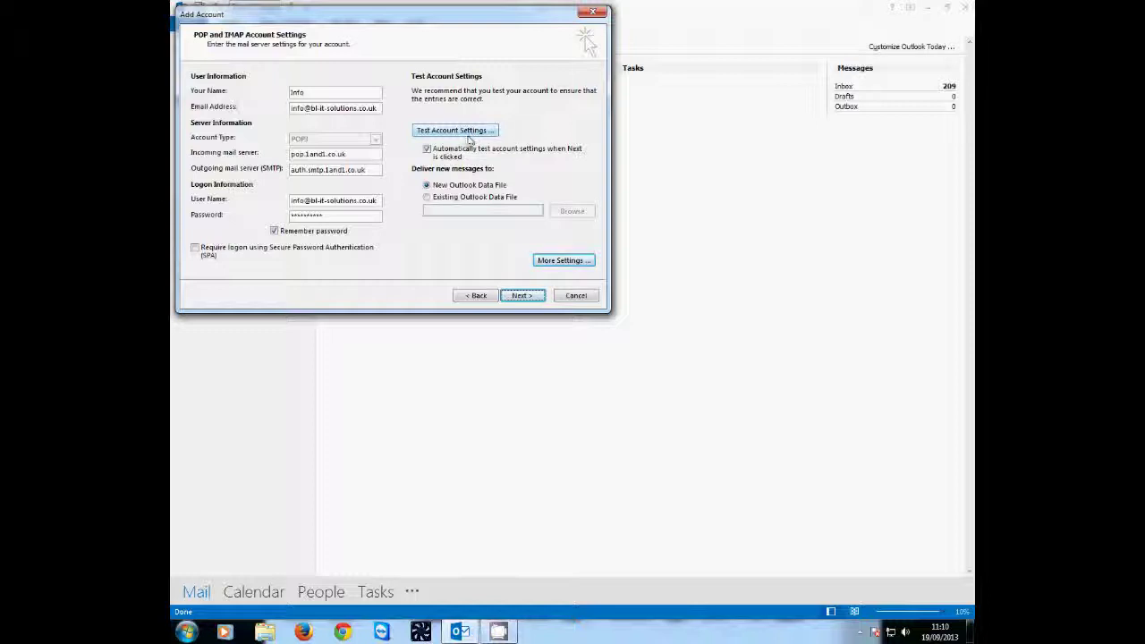
click(466, 136)
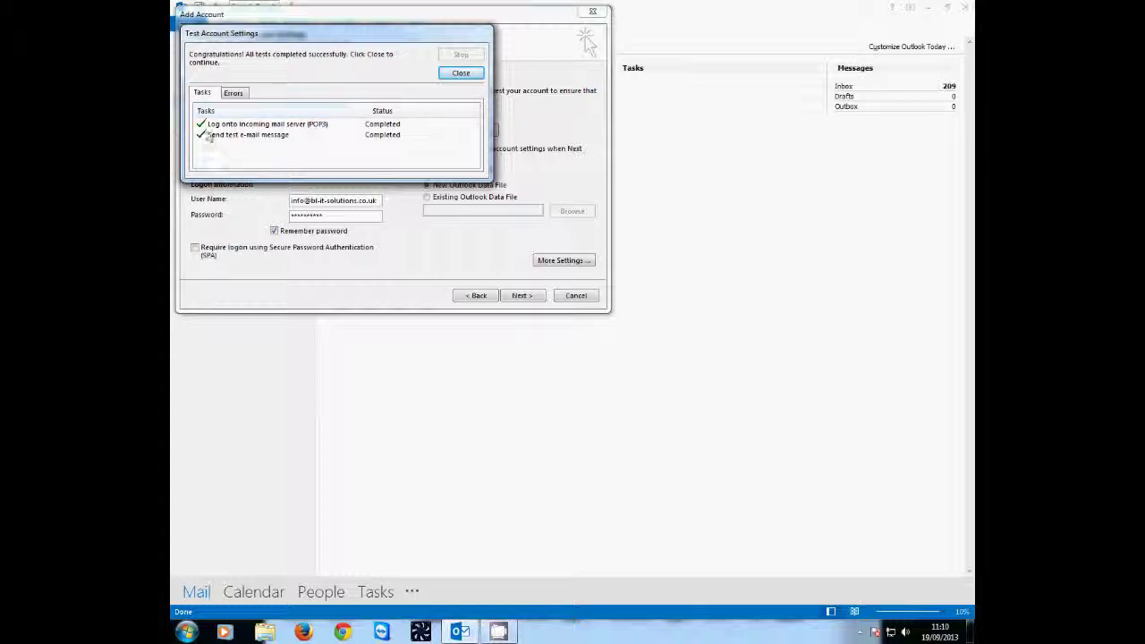
click(235, 94)
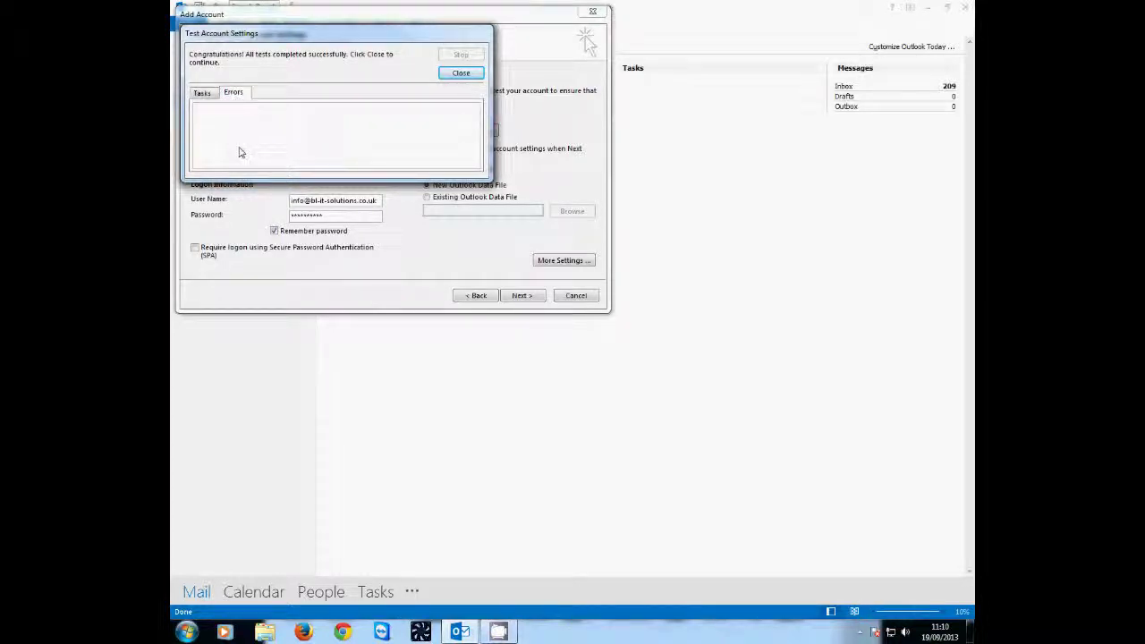
click(204, 95)
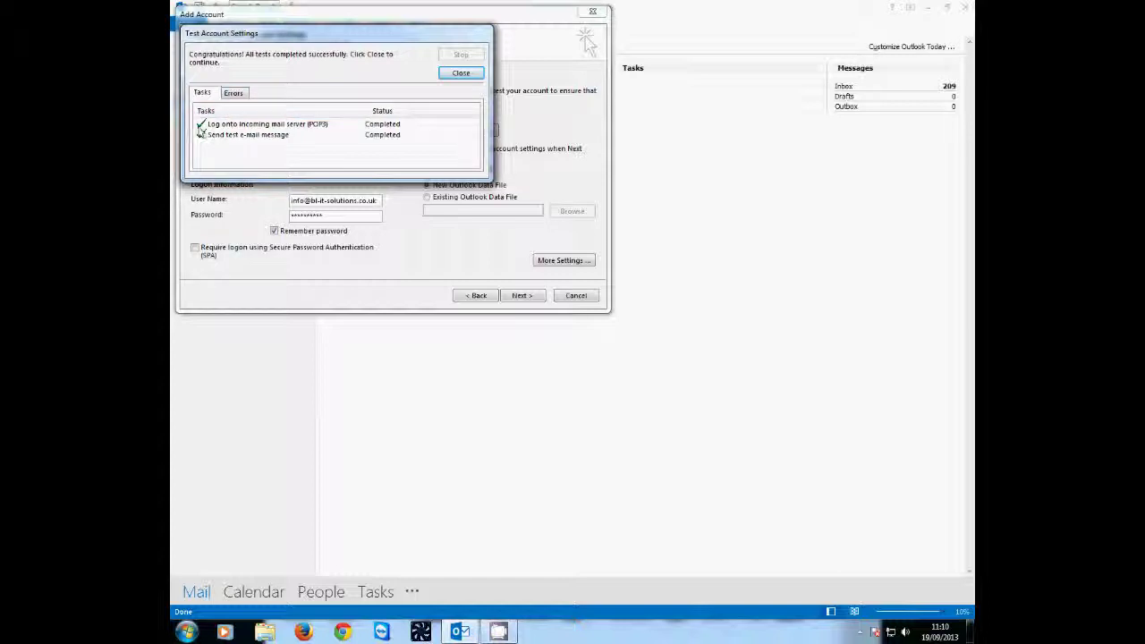
click(452, 75)
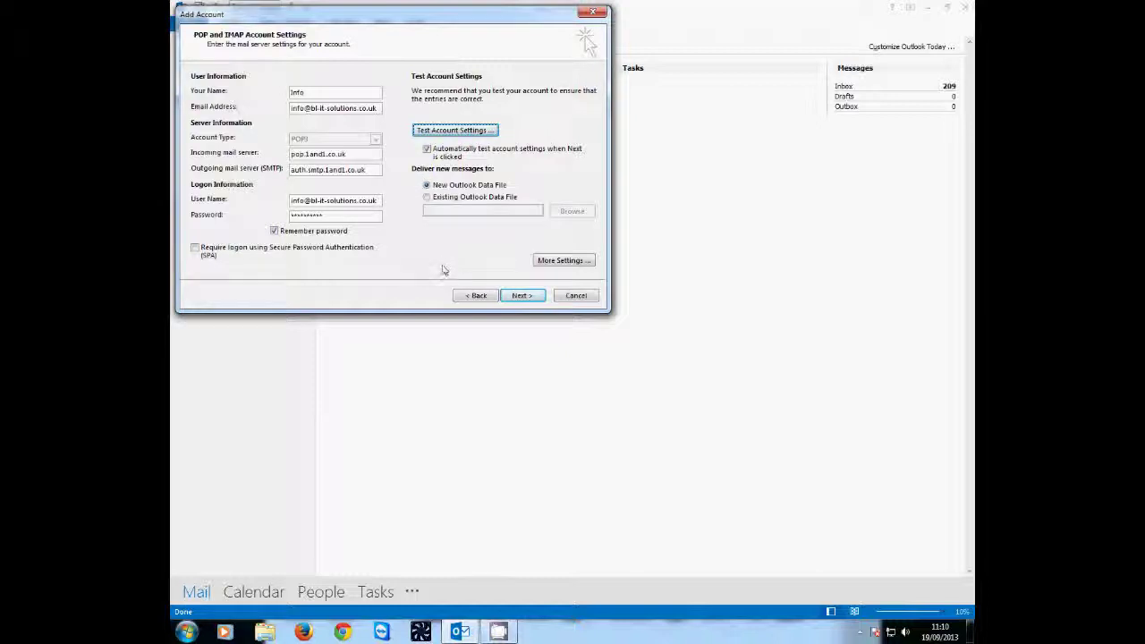
click(530, 301)
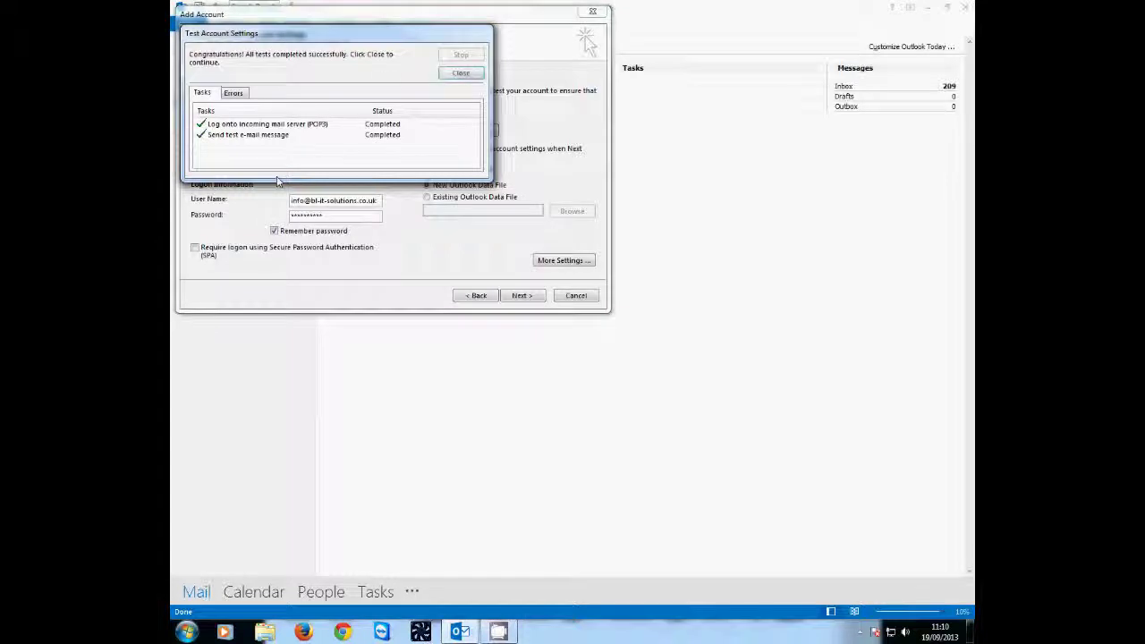
- Close the successful test results and finish the Add Account wizard
click(460, 74)
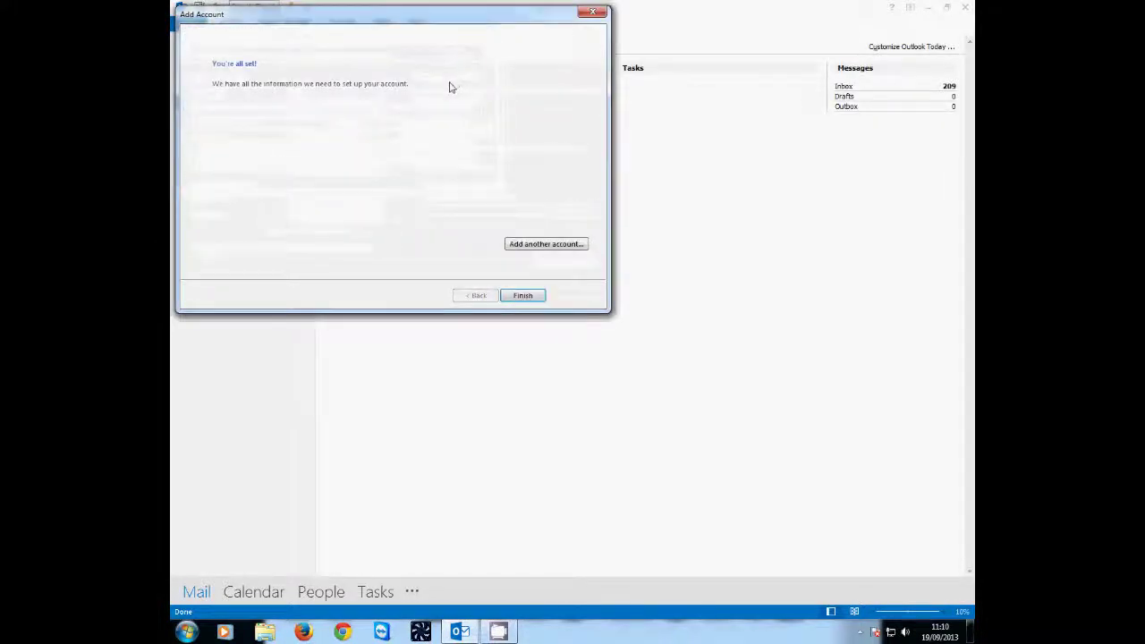
click(521, 297)
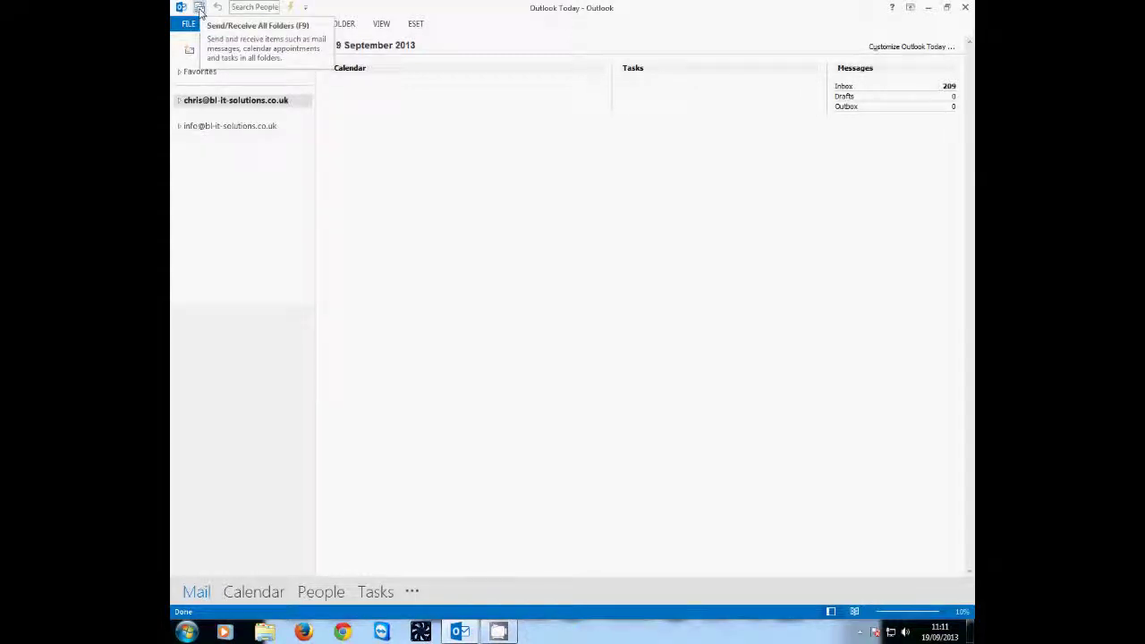
- Send/Receive all folders, then expand the info account and open its Inbox
click(202, 9)
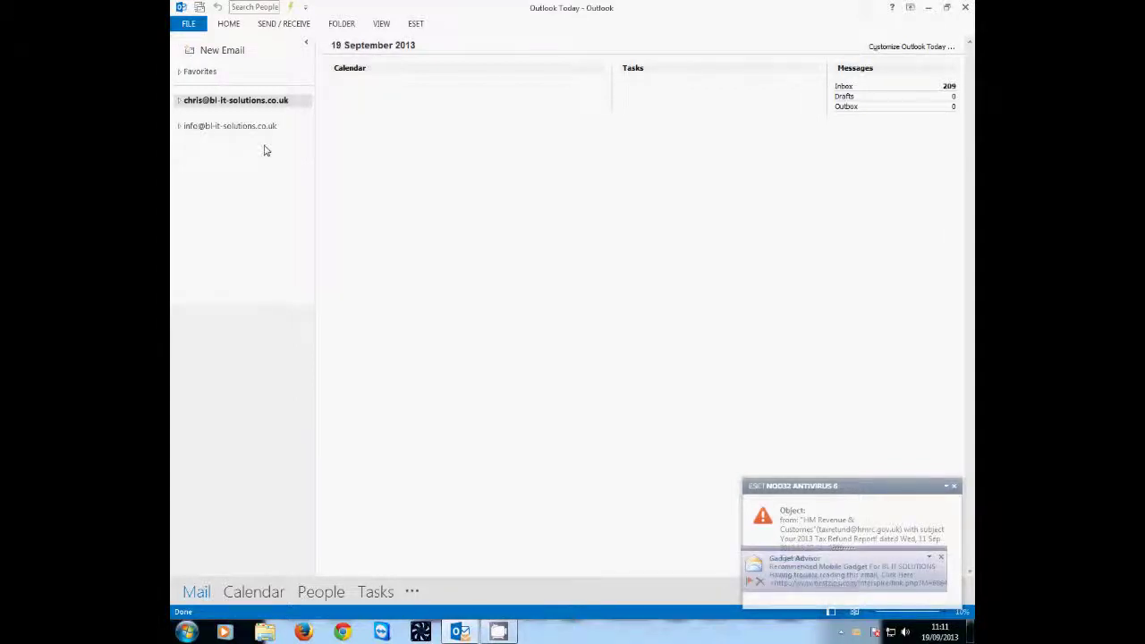
click(179, 127)
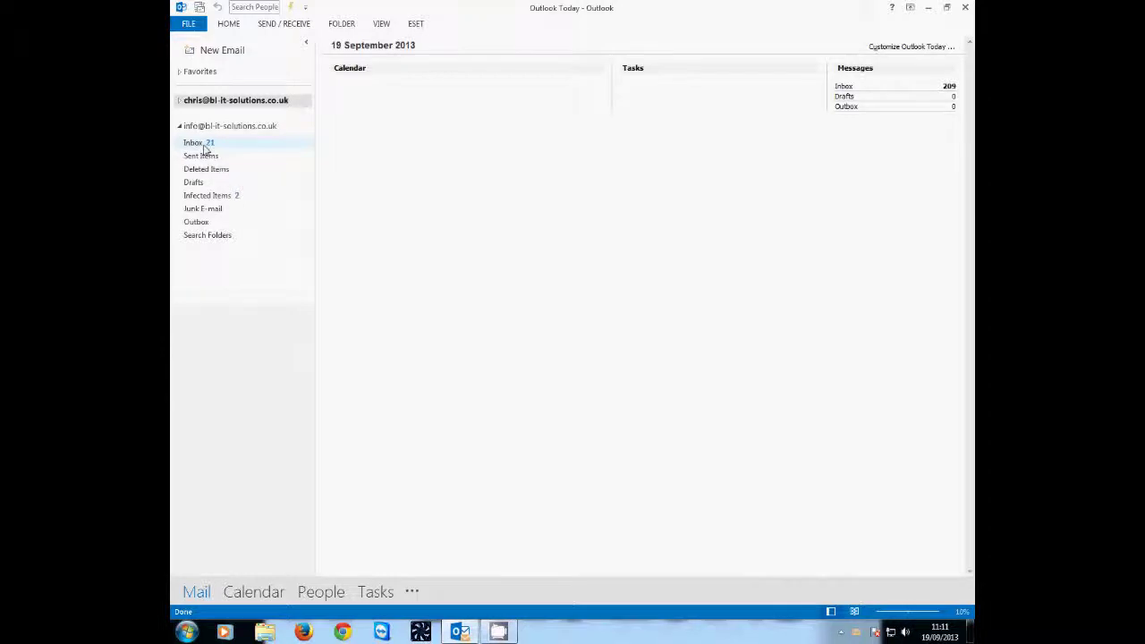
click(204, 145)
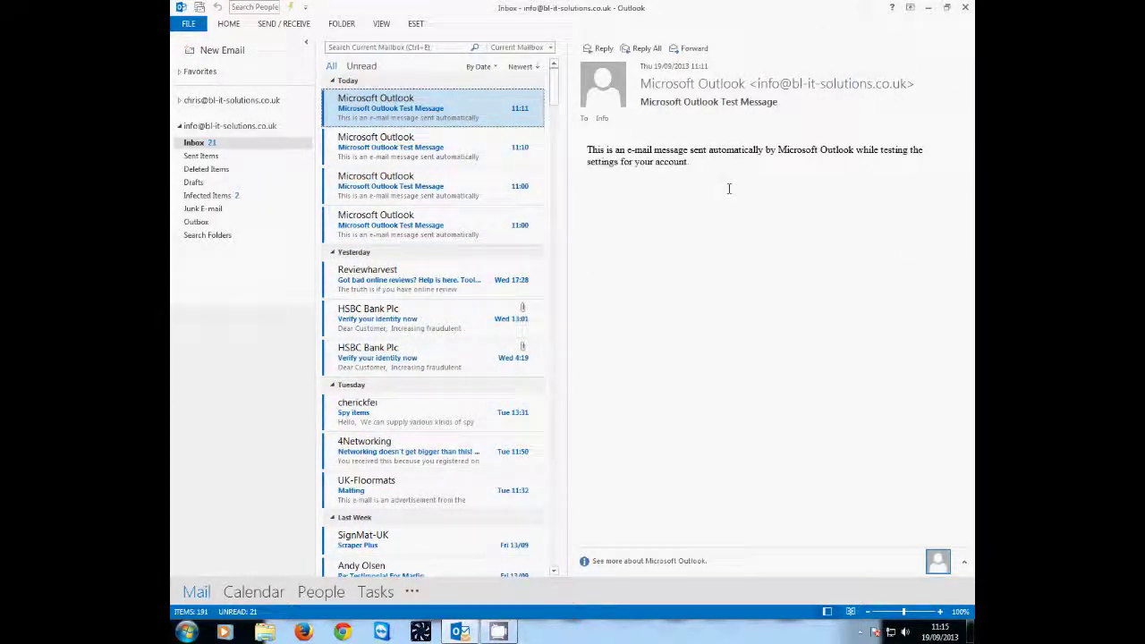
- Address a new e-mail to the recipient contact with subject and body 'Test'
click(245, 55)
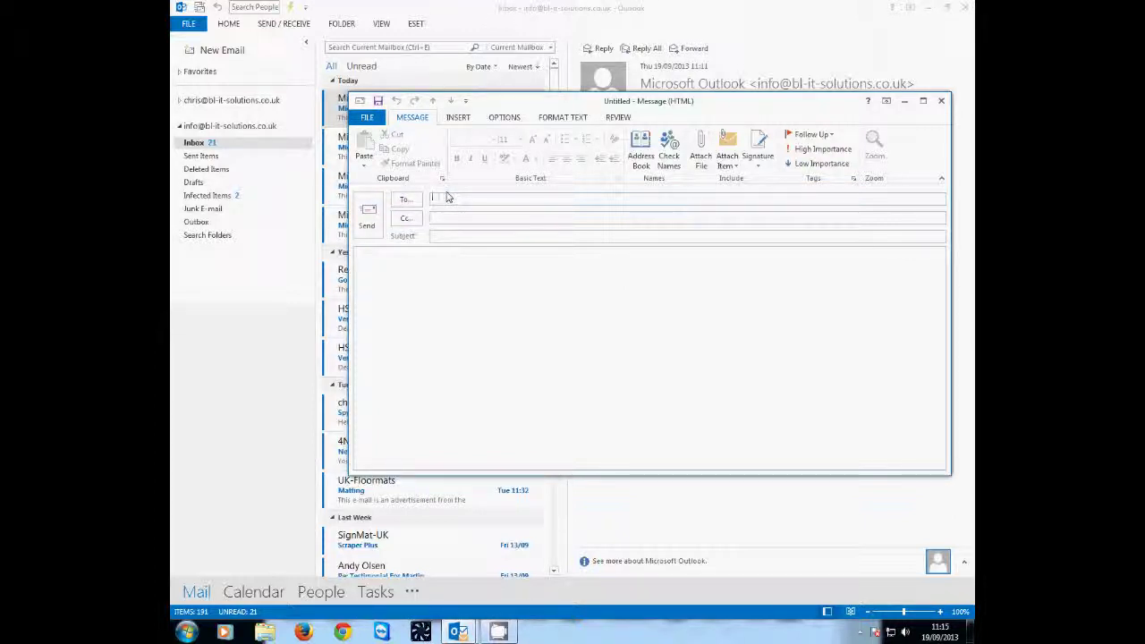
text(ben)
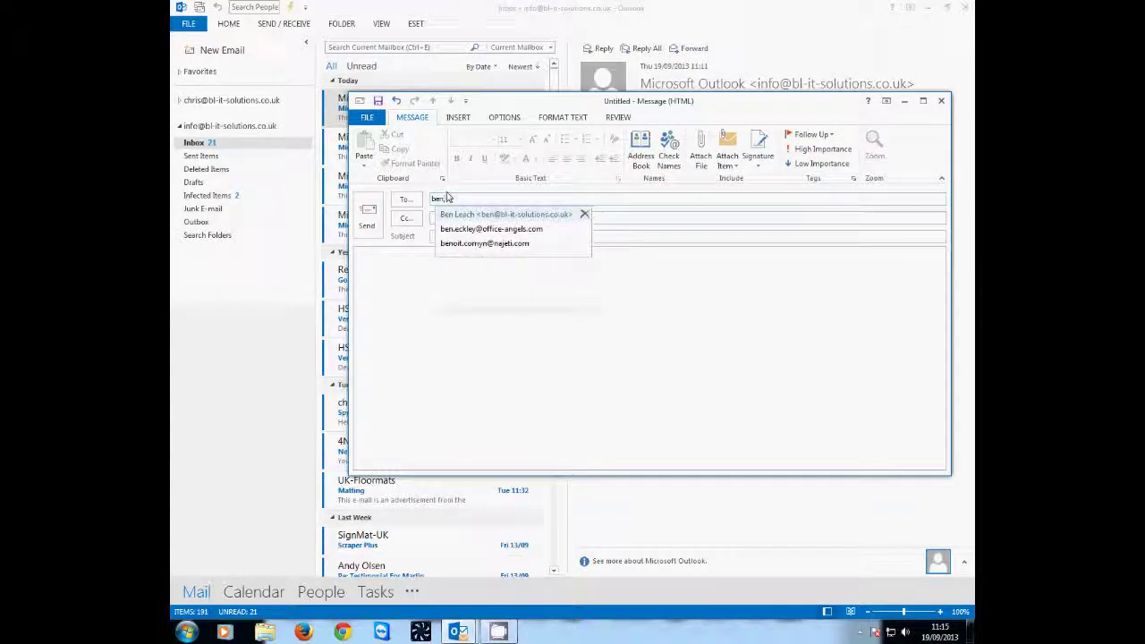
click(490, 218)
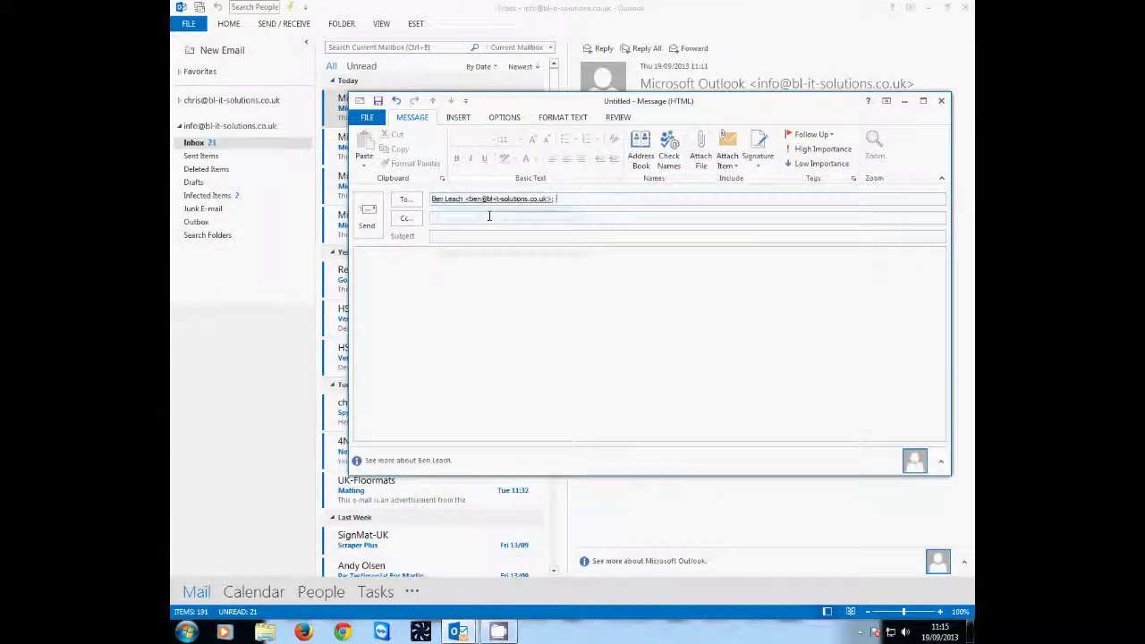
click(452, 237)
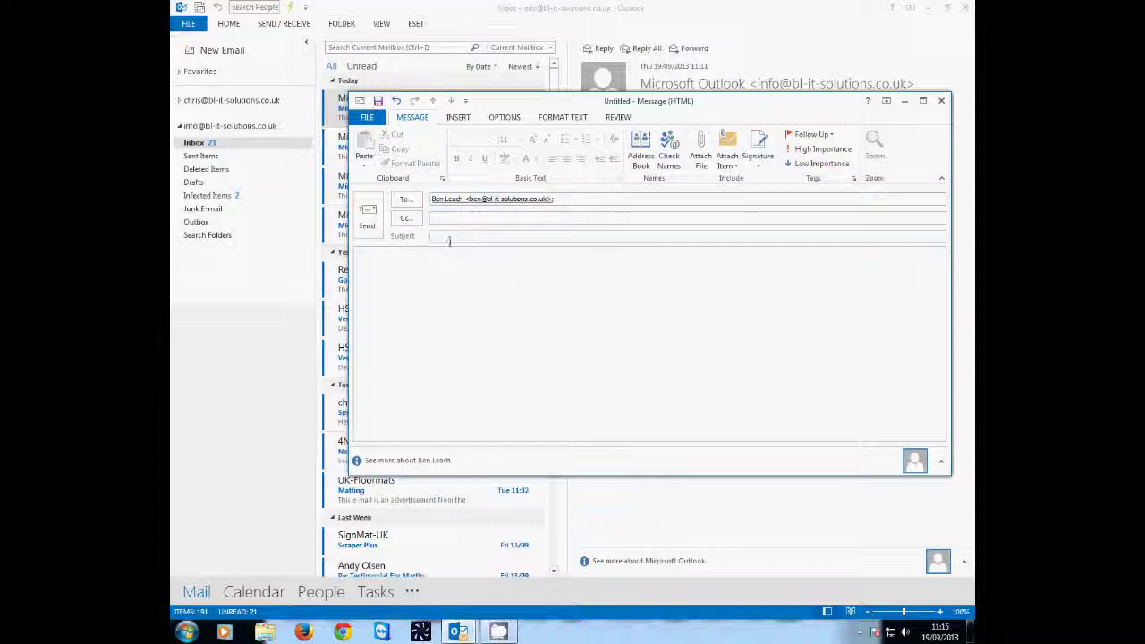
text(Test)
key(Tab)
text(Test)
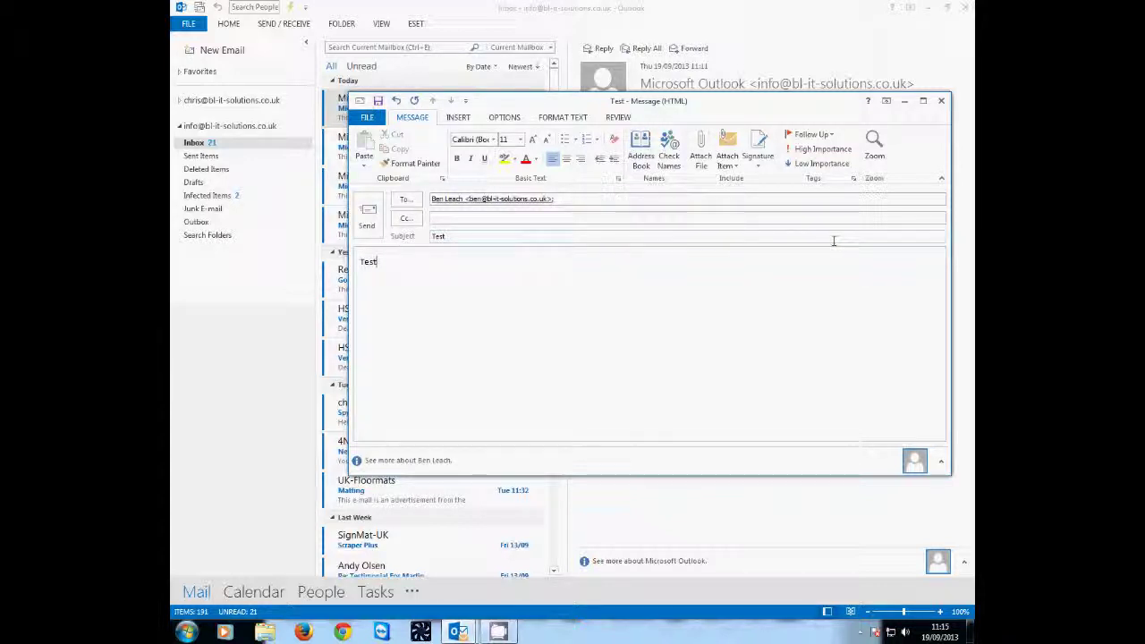
- Attach Galaxon.png to the message and send it
click(701, 159)
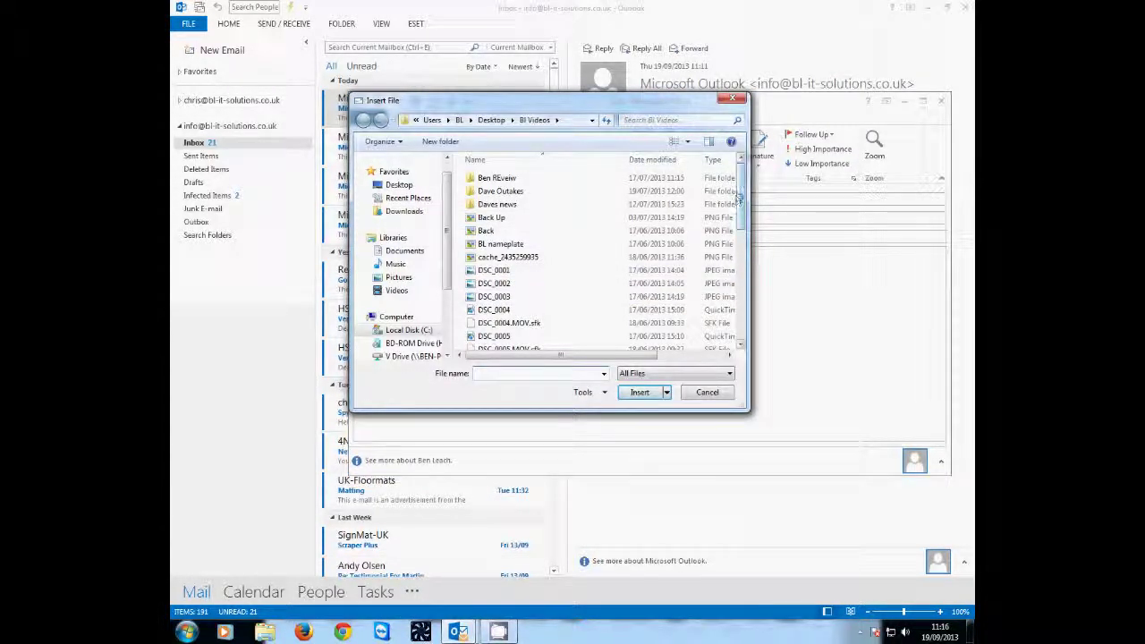
drag(739, 195, 754, 313)
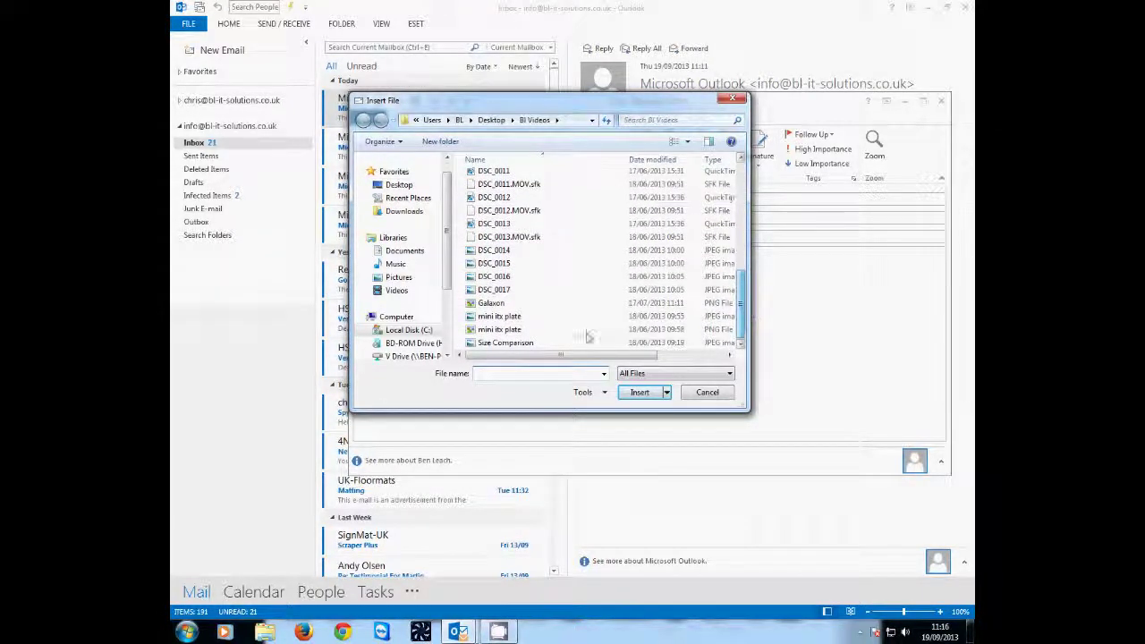
click(510, 305)
click(641, 393)
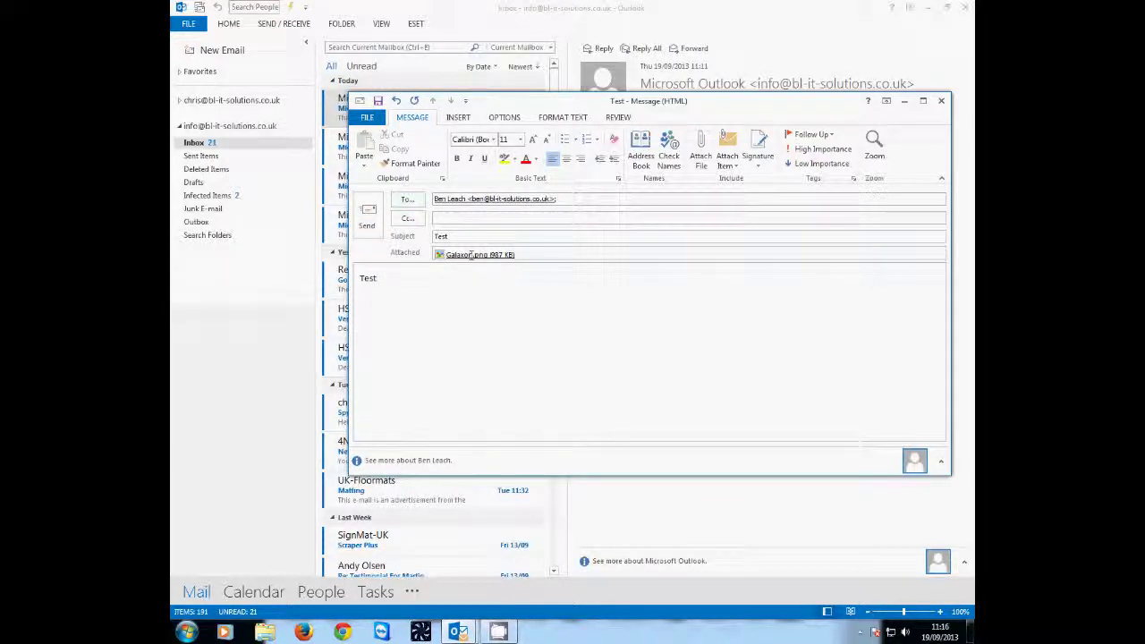
click(365, 226)
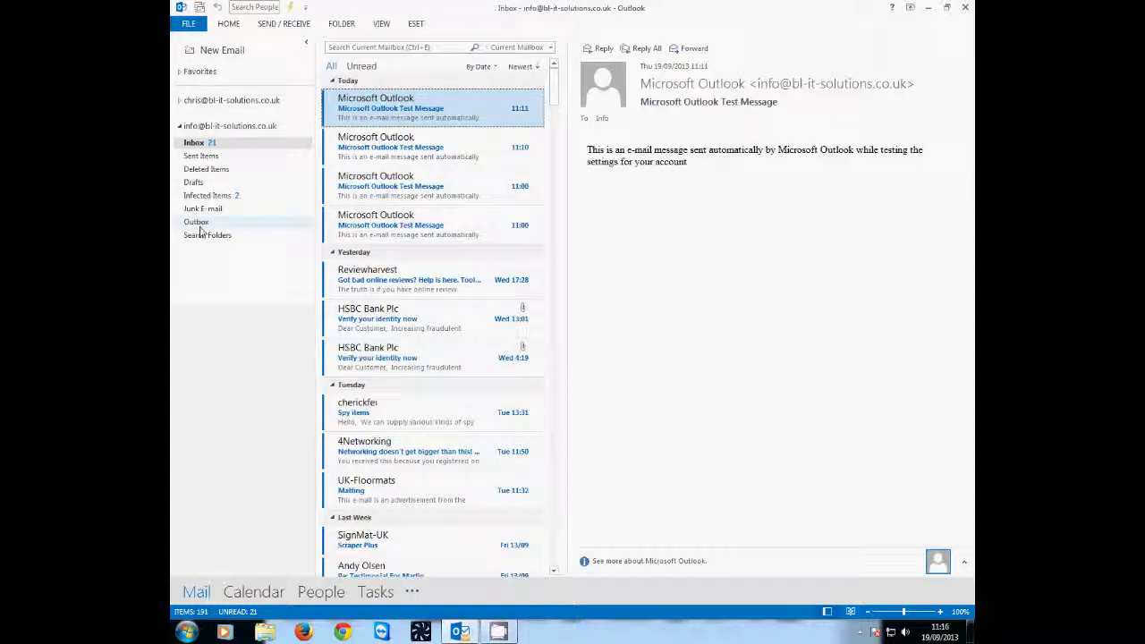
- Confirm the Test message in Sent Items, then switch to Firefox
click(212, 158)
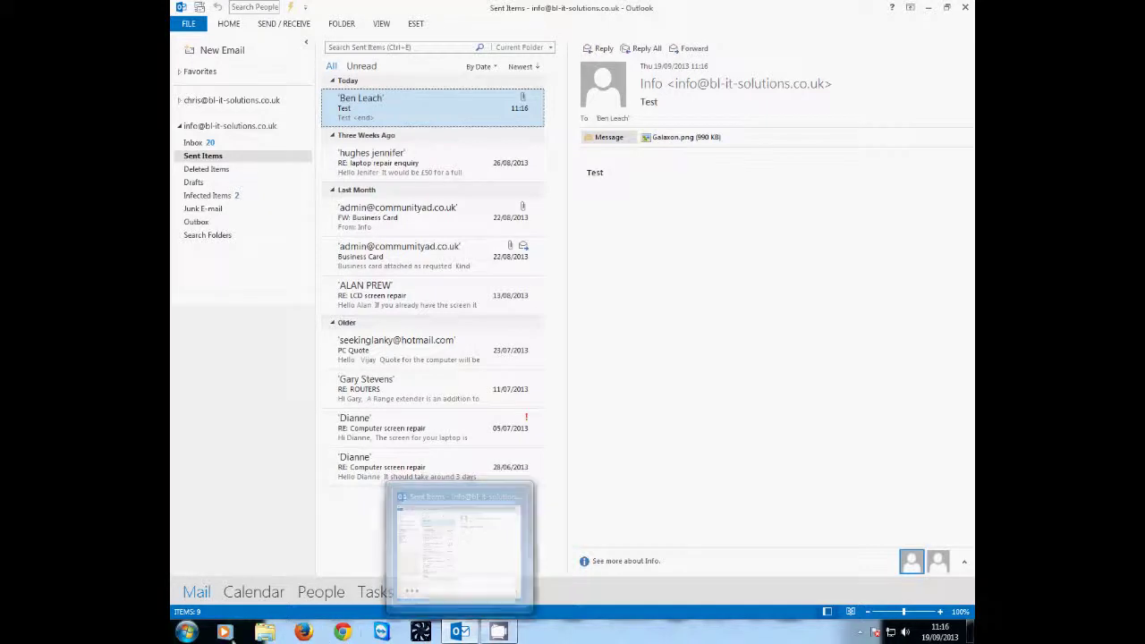
click(304, 633)
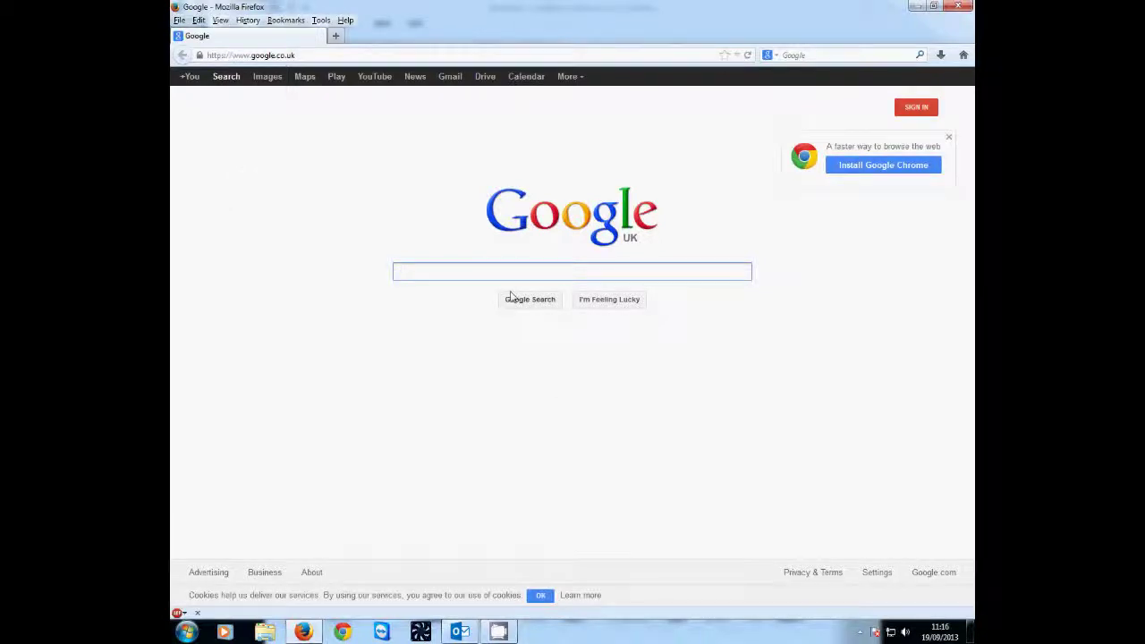
- Search Google for 1and1 webmail and open the Webmail - 1&1 login page
text(1and1 webmailk)
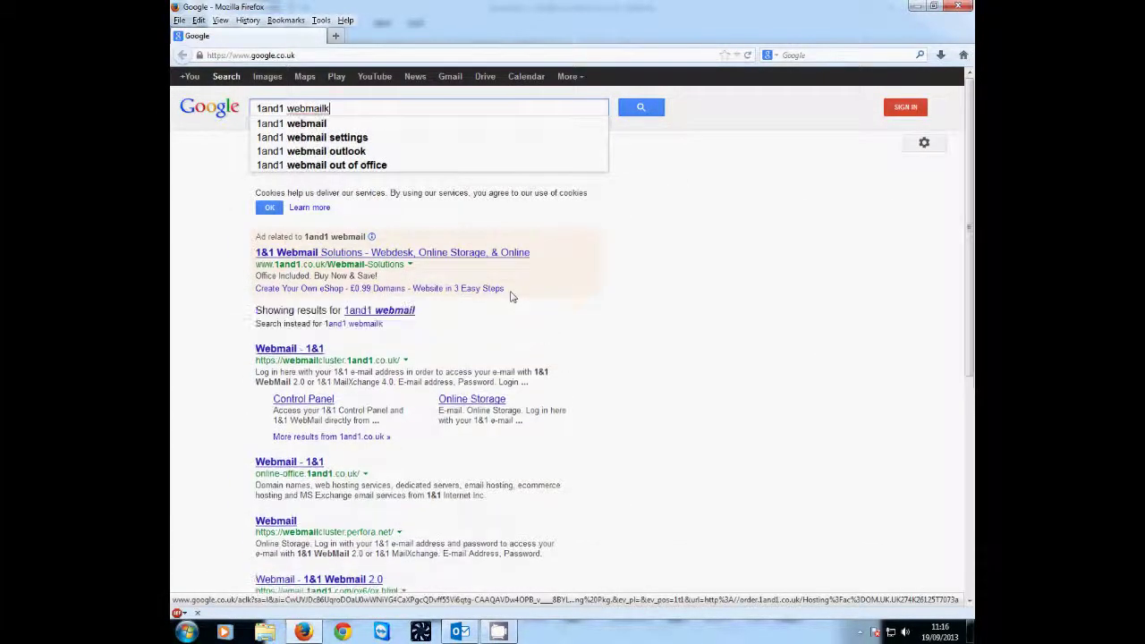
key(BackSpace)
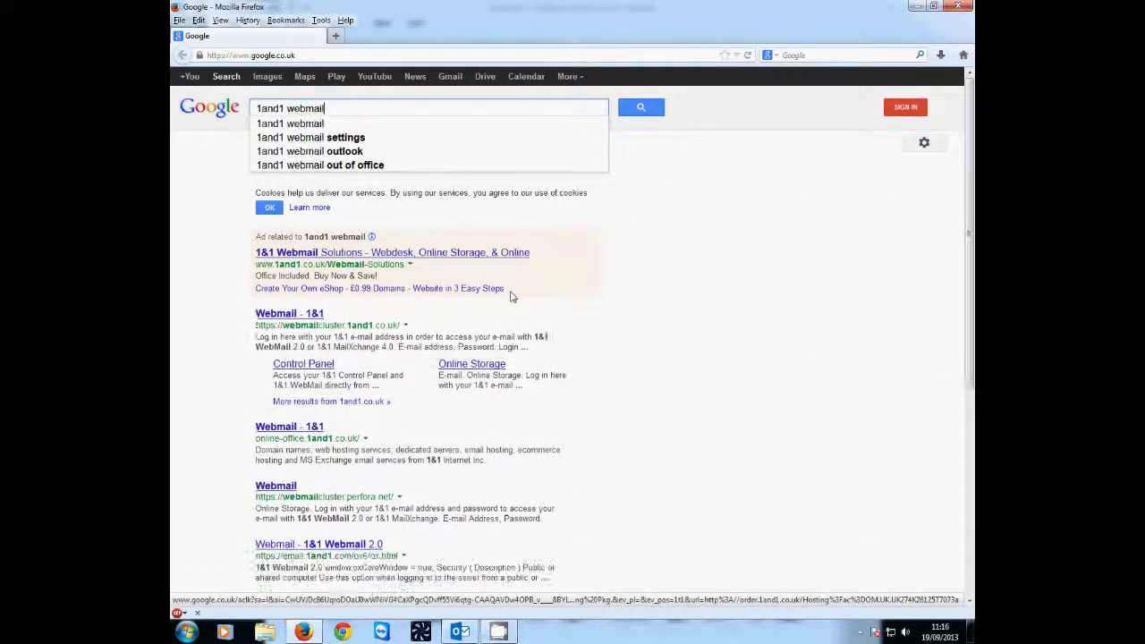
key(Return)
click(279, 314)
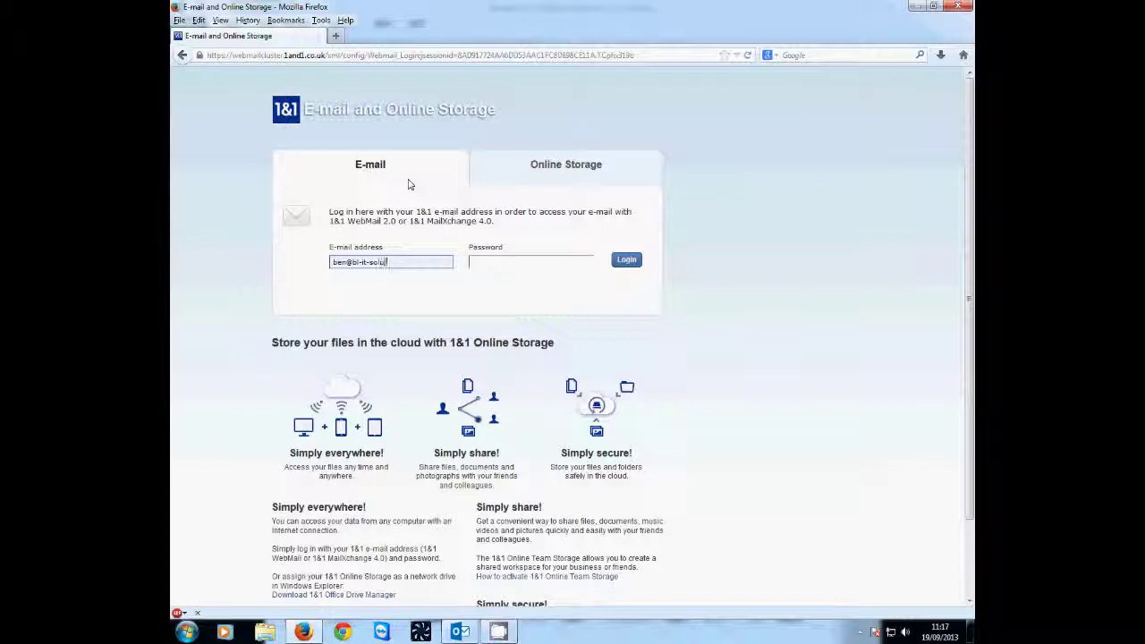
- Log in to the 1&1 webmail account with the e-mail address and password
text(o.uk)
key(Tab)
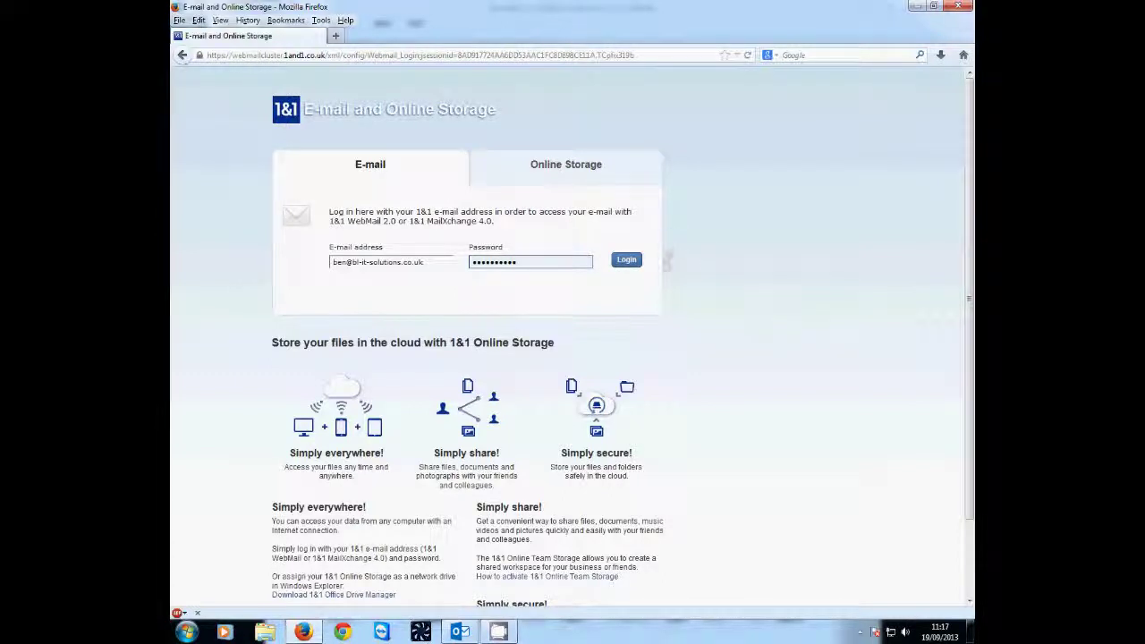
click(628, 264)
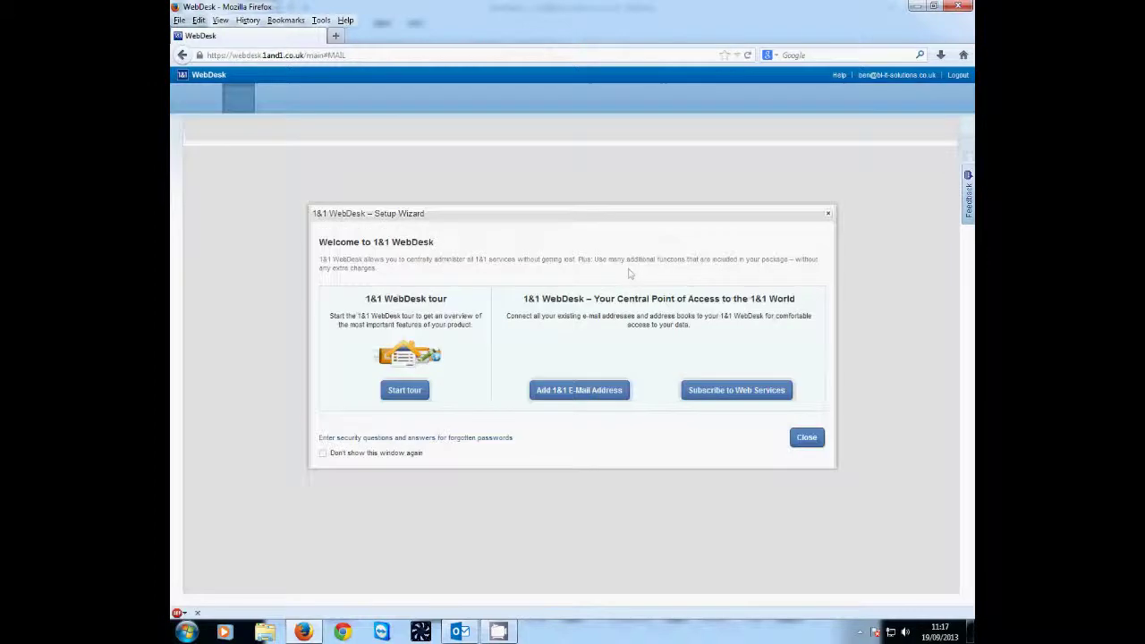
- Dismiss the Setup Wizard, view the Galaxon.png attachment in the Gallery, and close Firefox
click(815, 438)
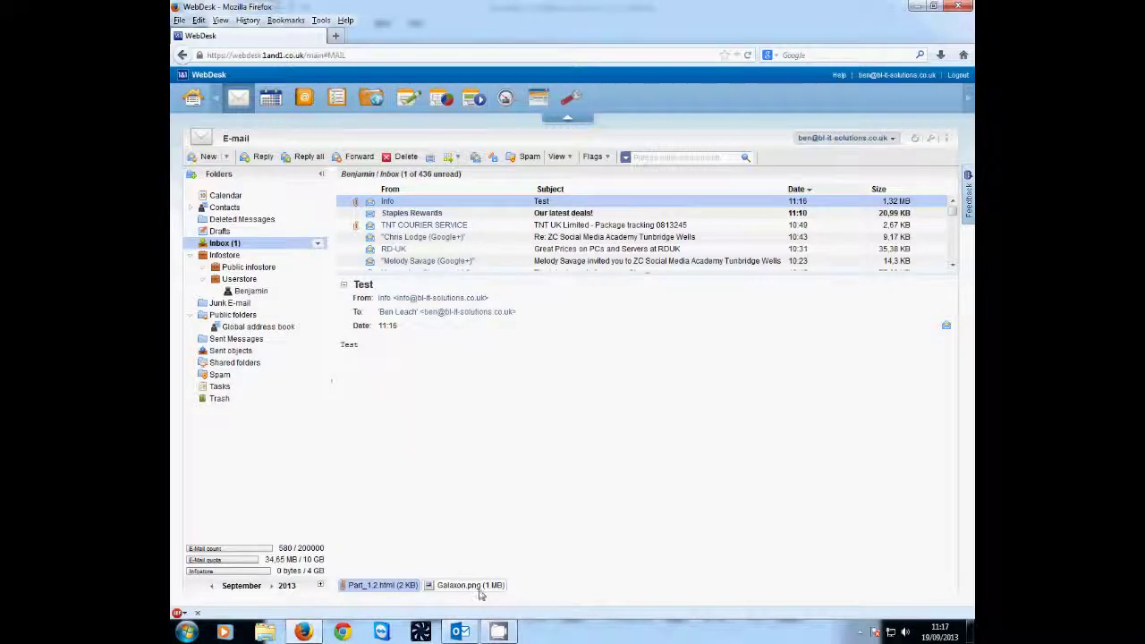
click(470, 585)
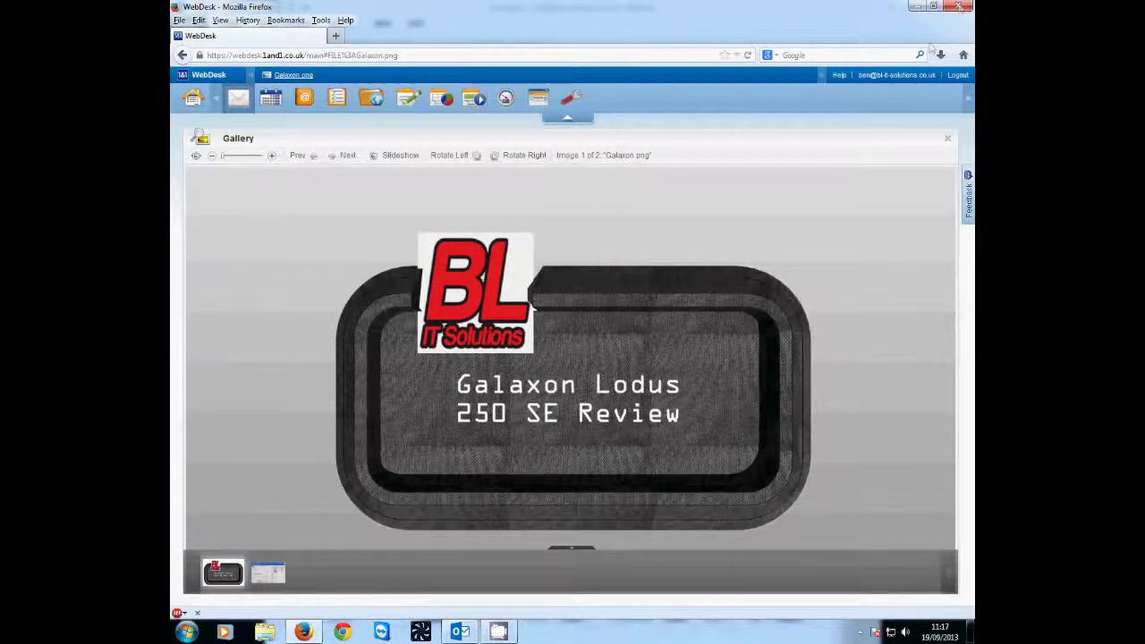
click(960, 7)
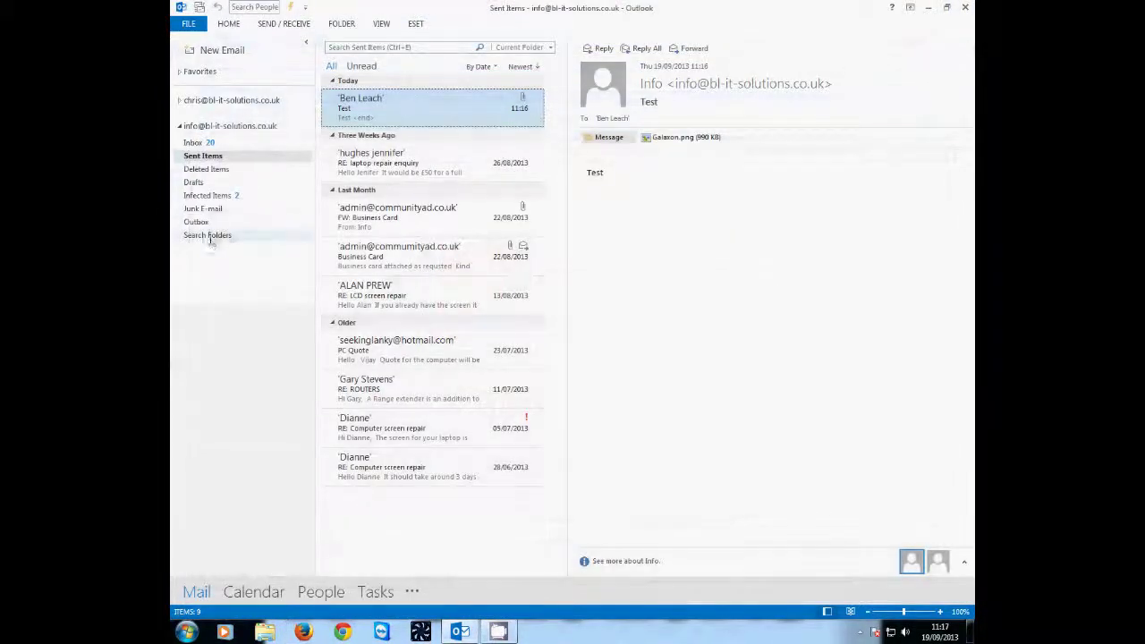
- Reopen Firefox, search for 1and1 webmail, and open the Webmail - 1&1 login page
click(309, 631)
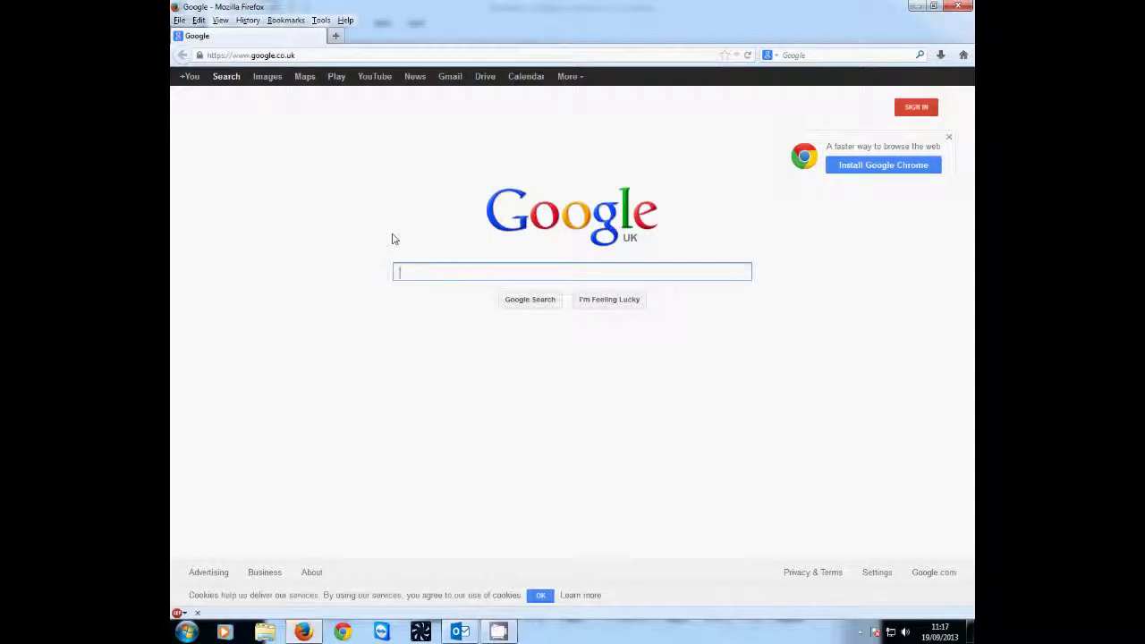
text(1and1)
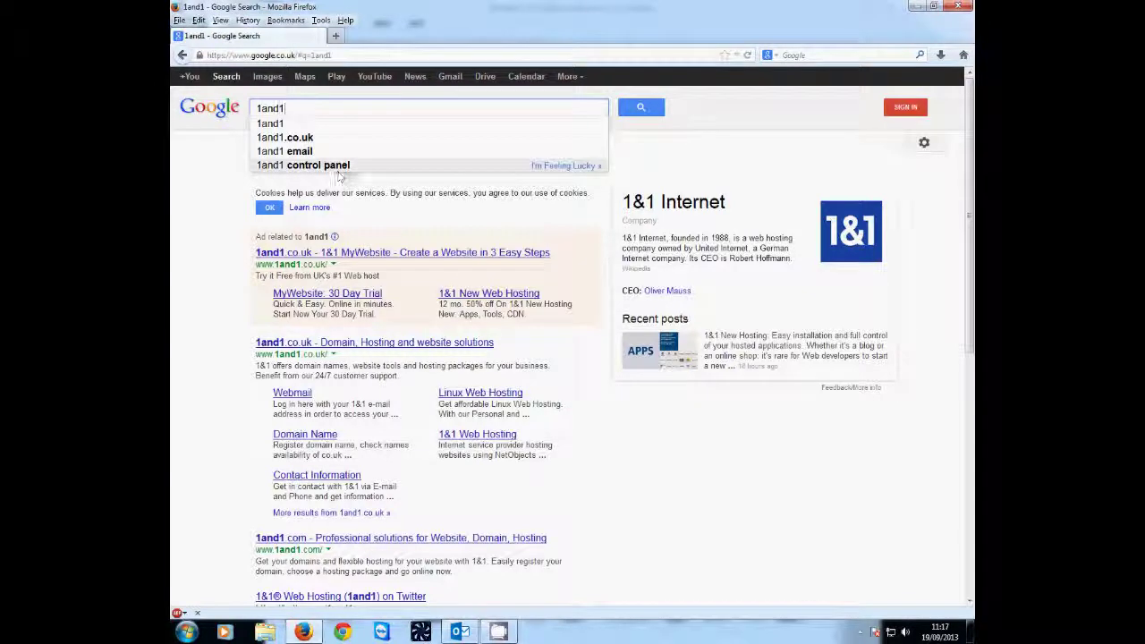
text(we)
click(311, 125)
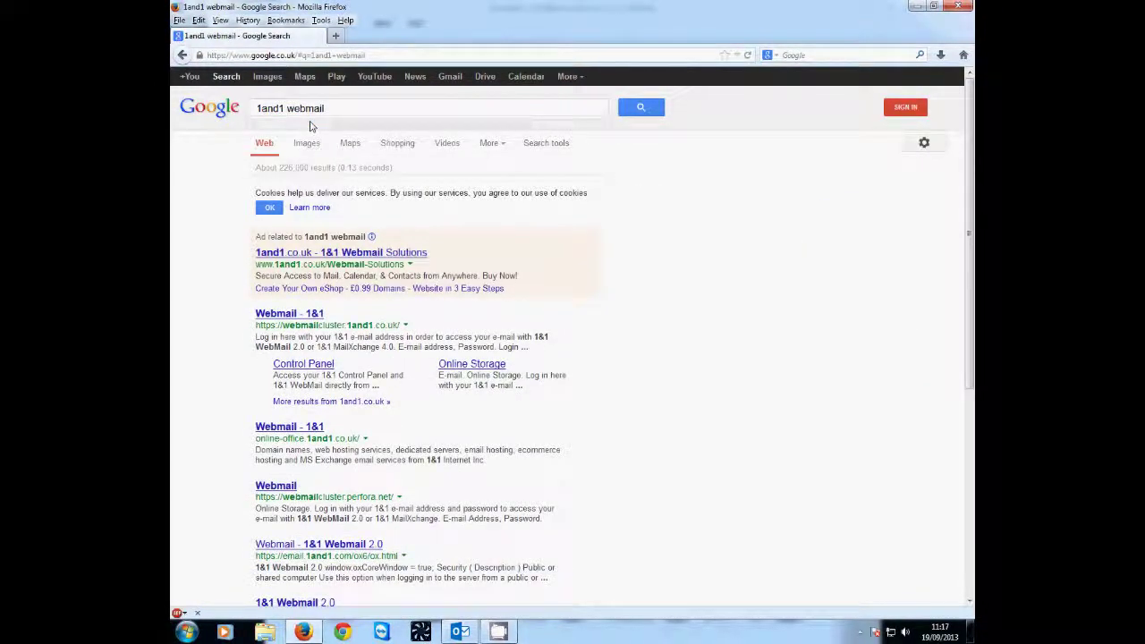
click(313, 314)
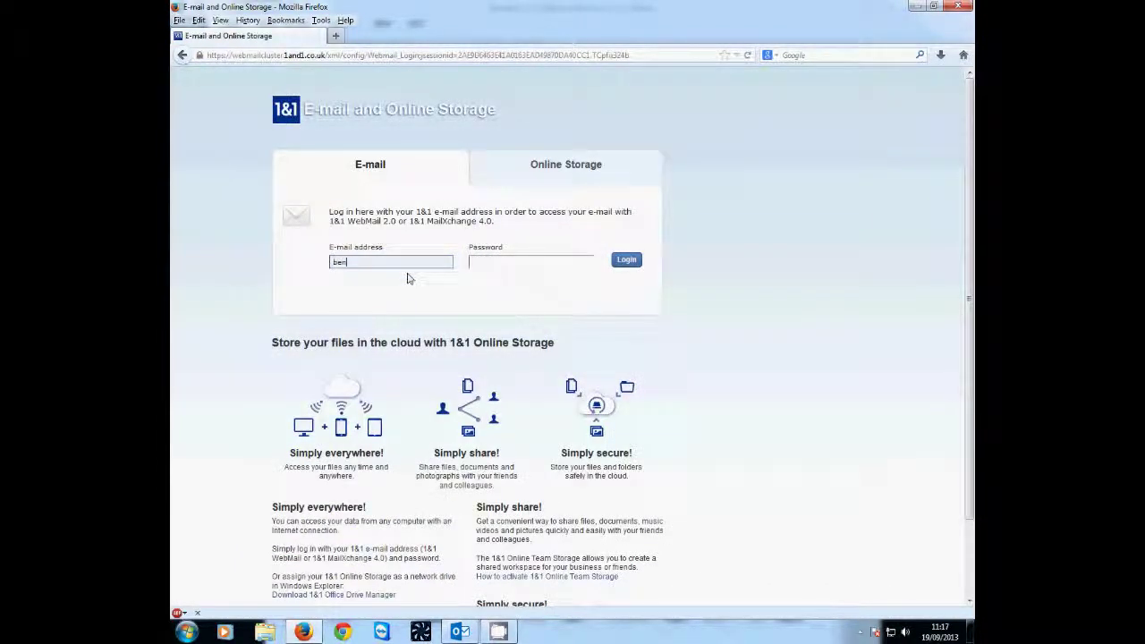
- Log in with the second account's e-mail address and password
key(Tab)
text(****)
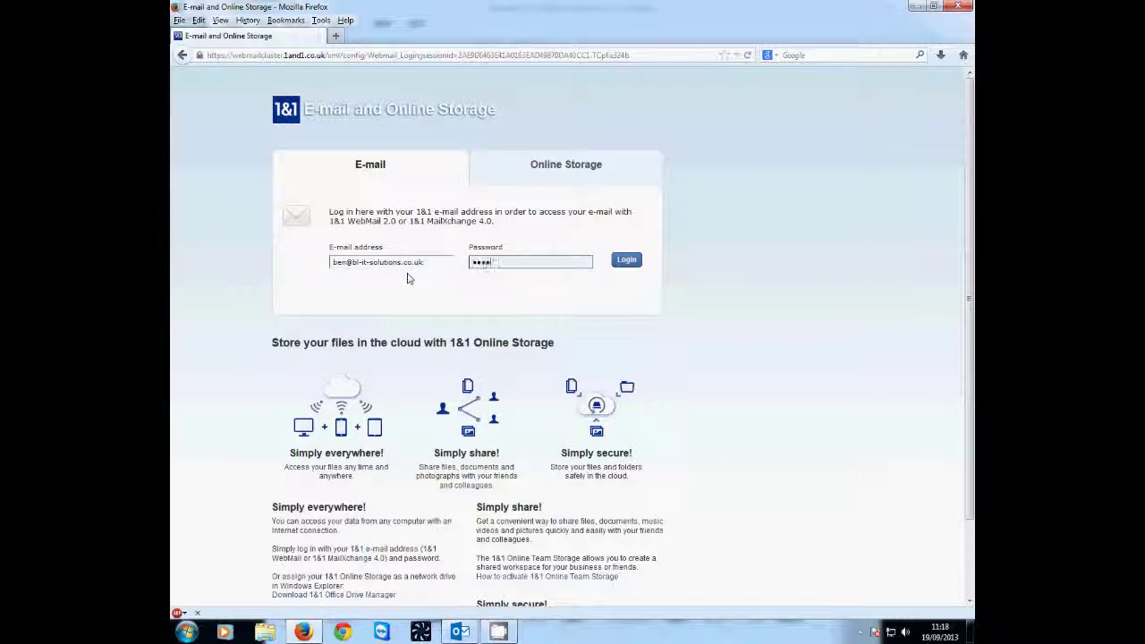
text(******)
click(638, 263)
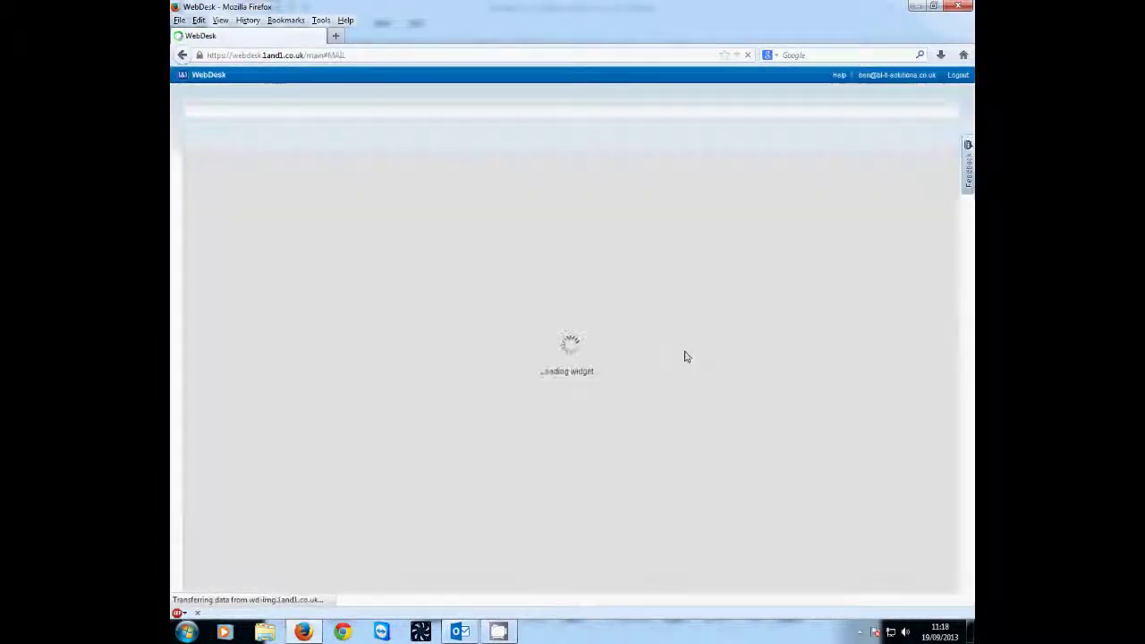
- Dismiss the wizard, reply to the Test message from Info with a thank-you note, and return to Outlook
click(808, 437)
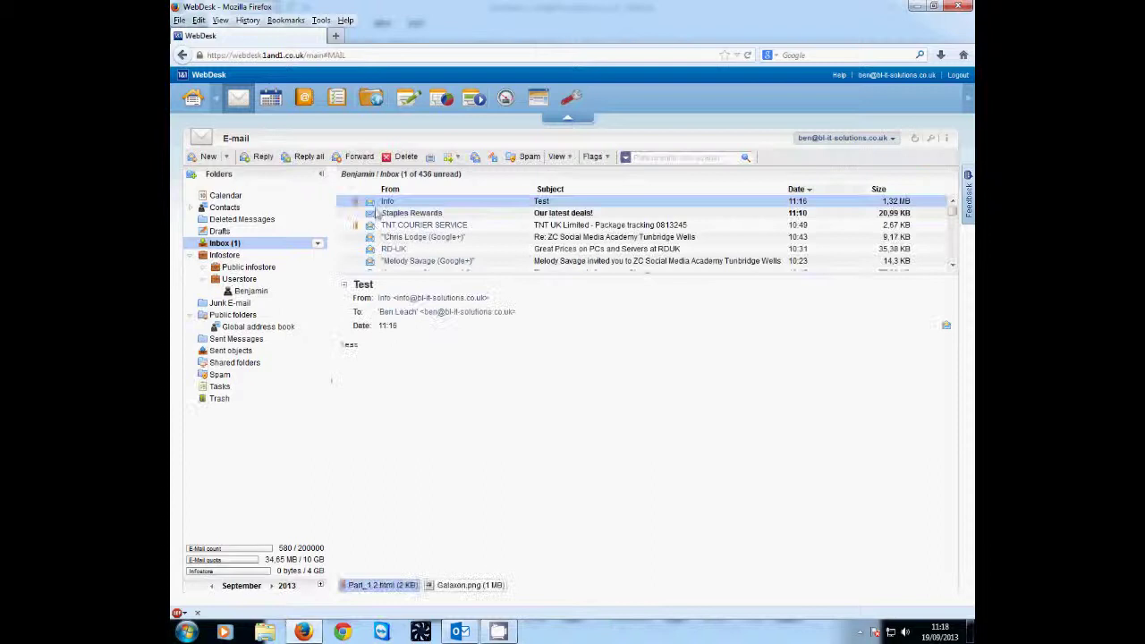
double_click(391, 204)
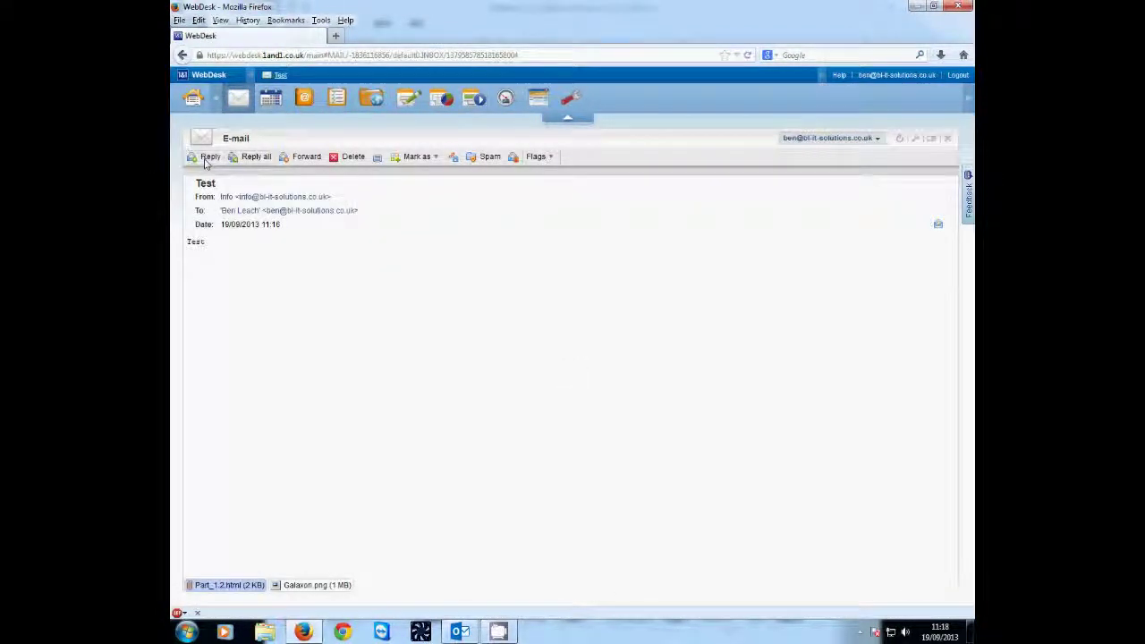
click(205, 159)
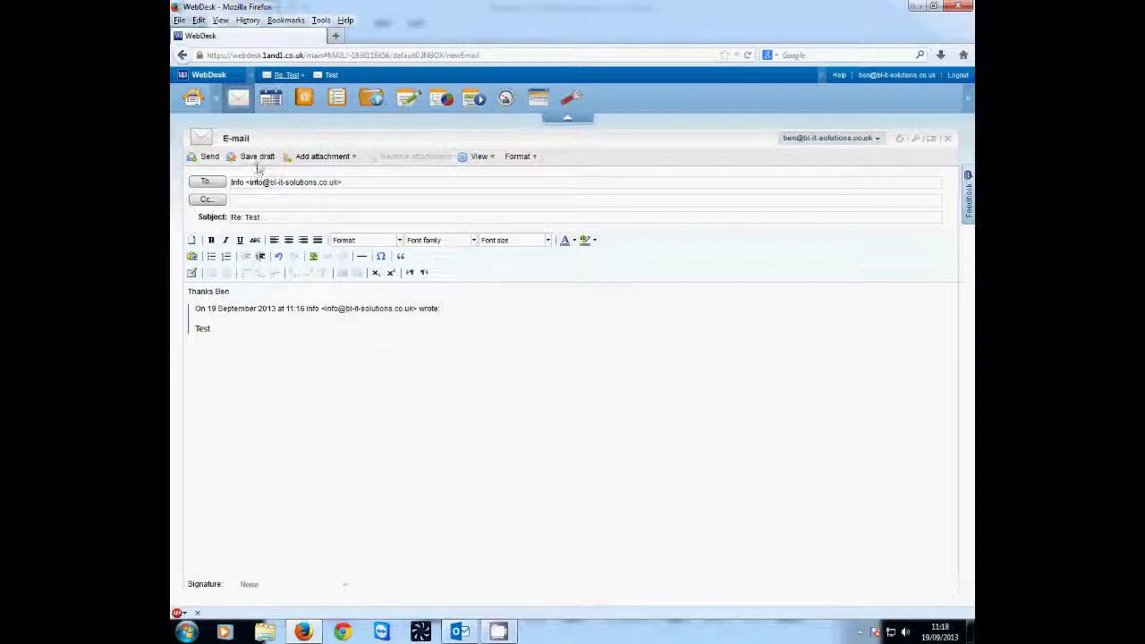
click(207, 157)
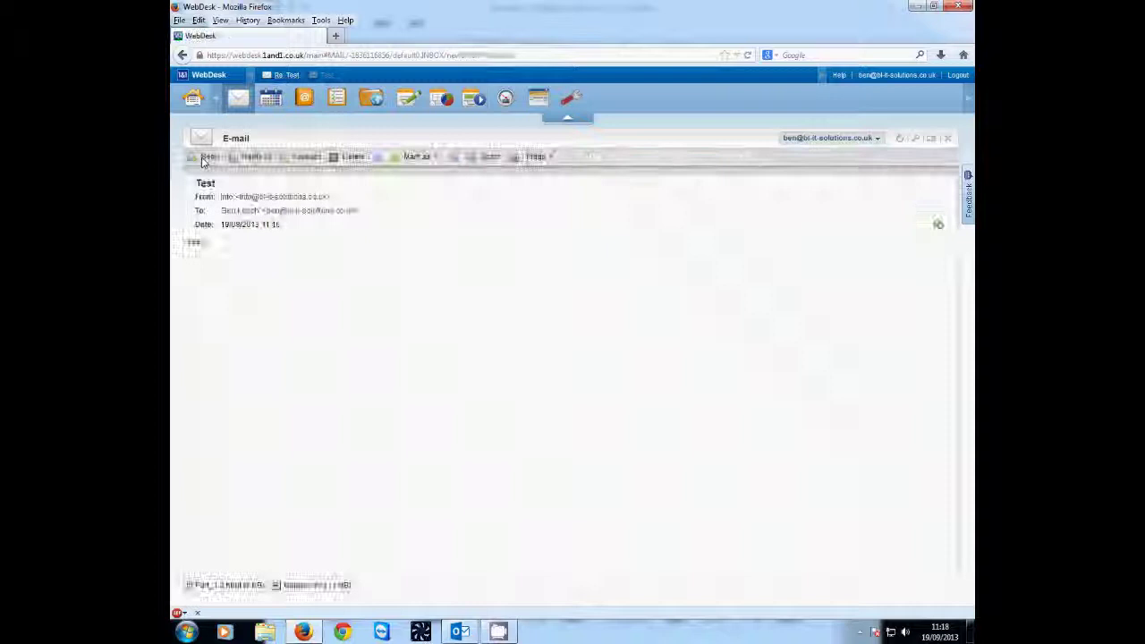
click(462, 635)
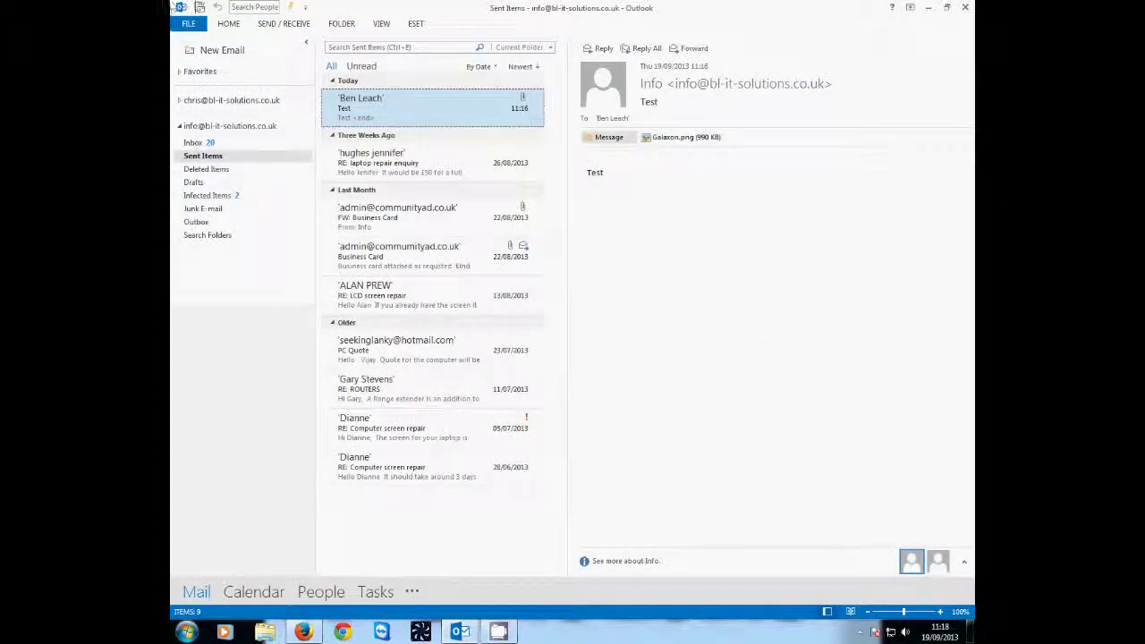
- Check for new mail, open the Re: Test reply in the Inbox, and expand the ribbon
click(199, 9)
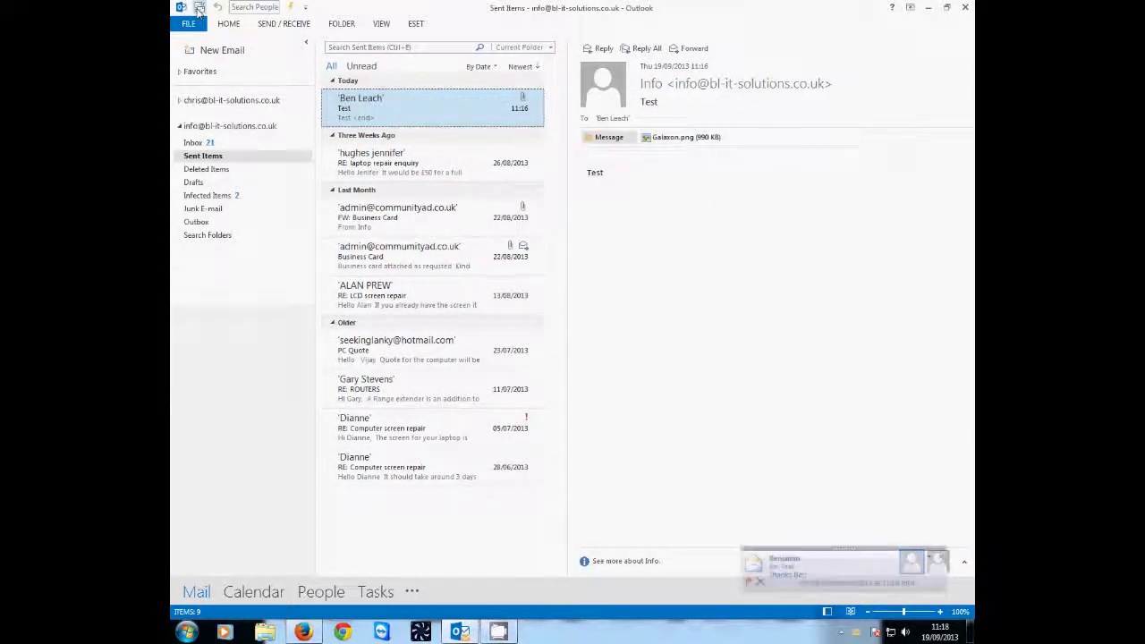
click(195, 143)
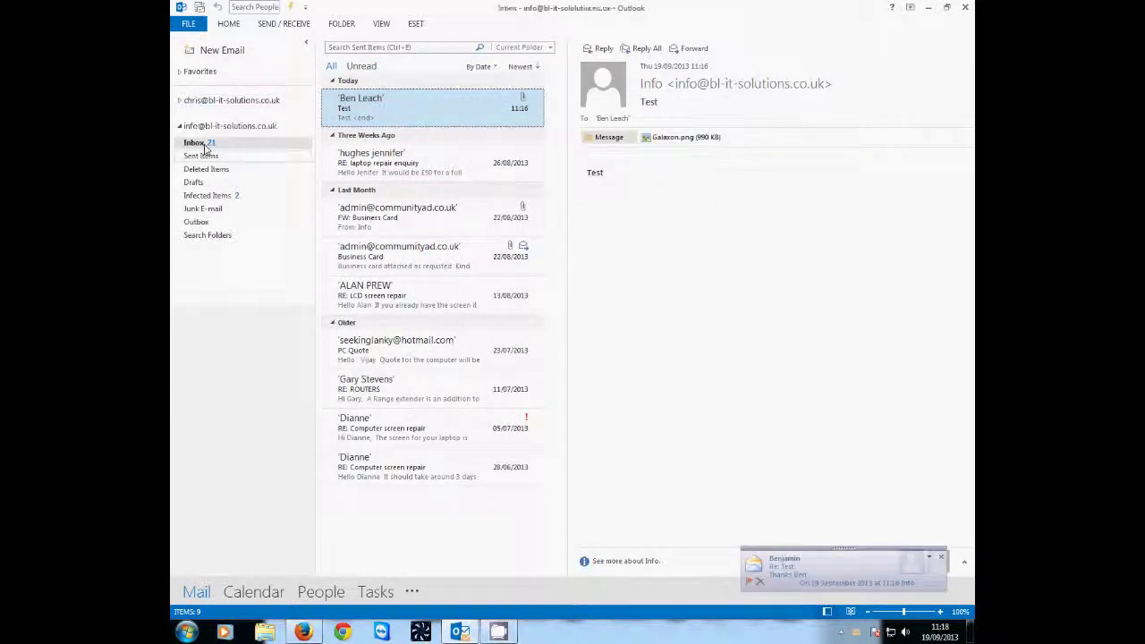
click(402, 116)
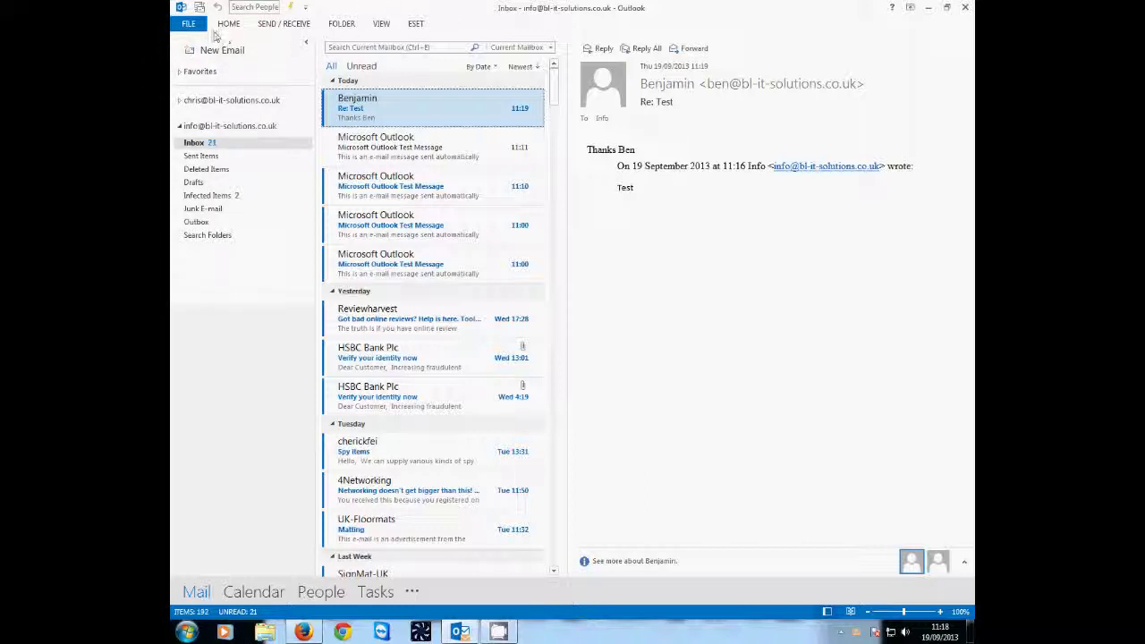
click(228, 24)
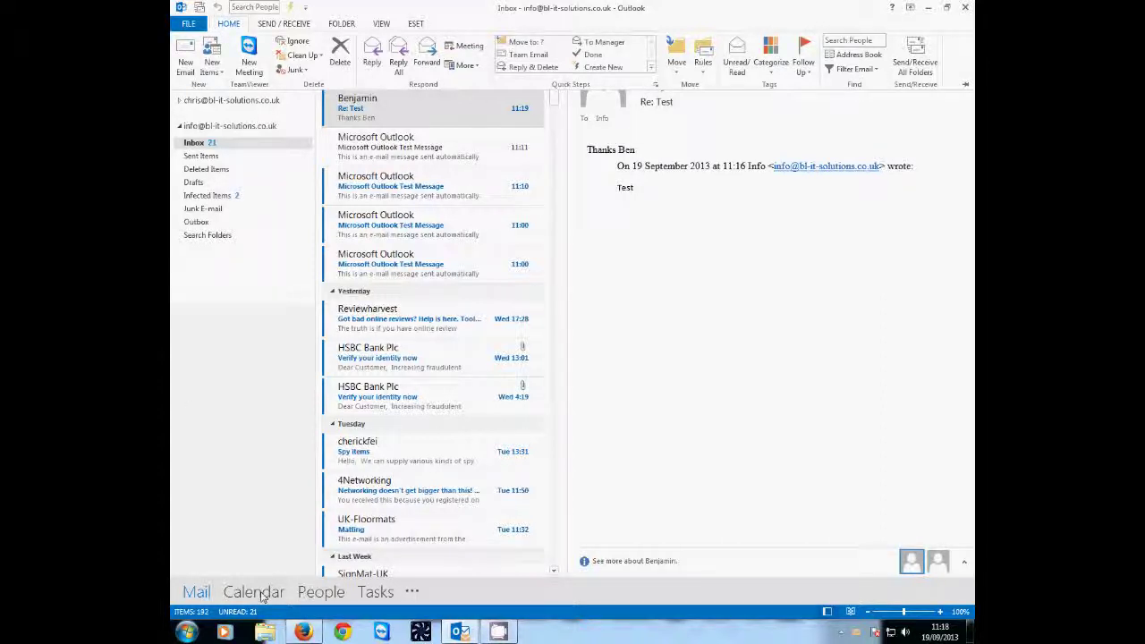
mouse_move(260, 595)
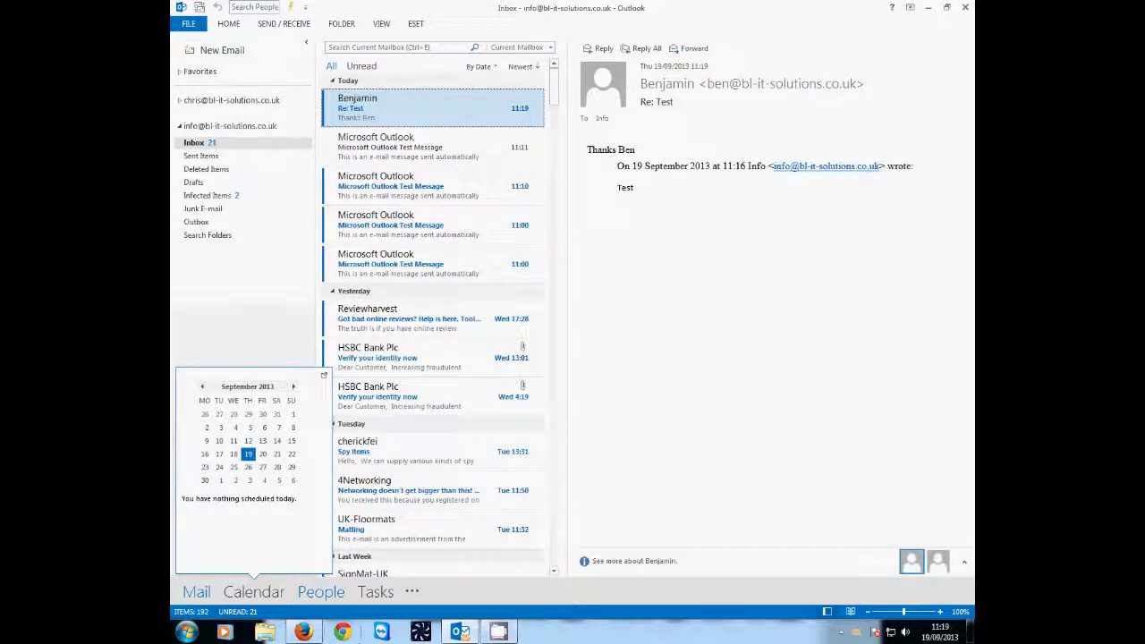
- Switch to People and browse the details of several existing contacts
click(322, 594)
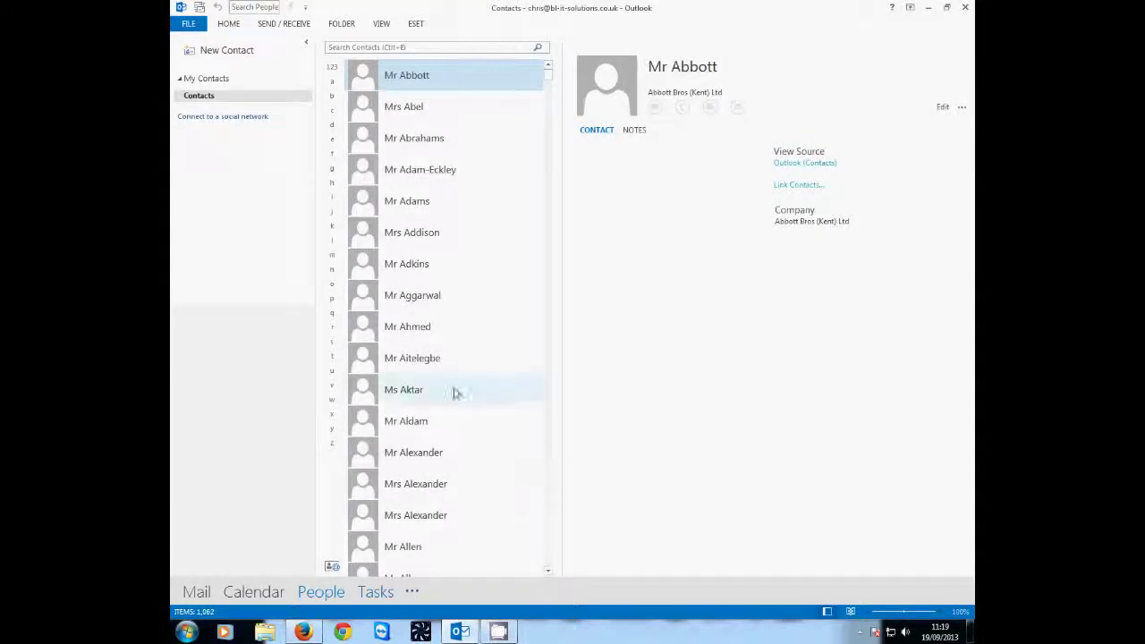
click(427, 360)
click(413, 326)
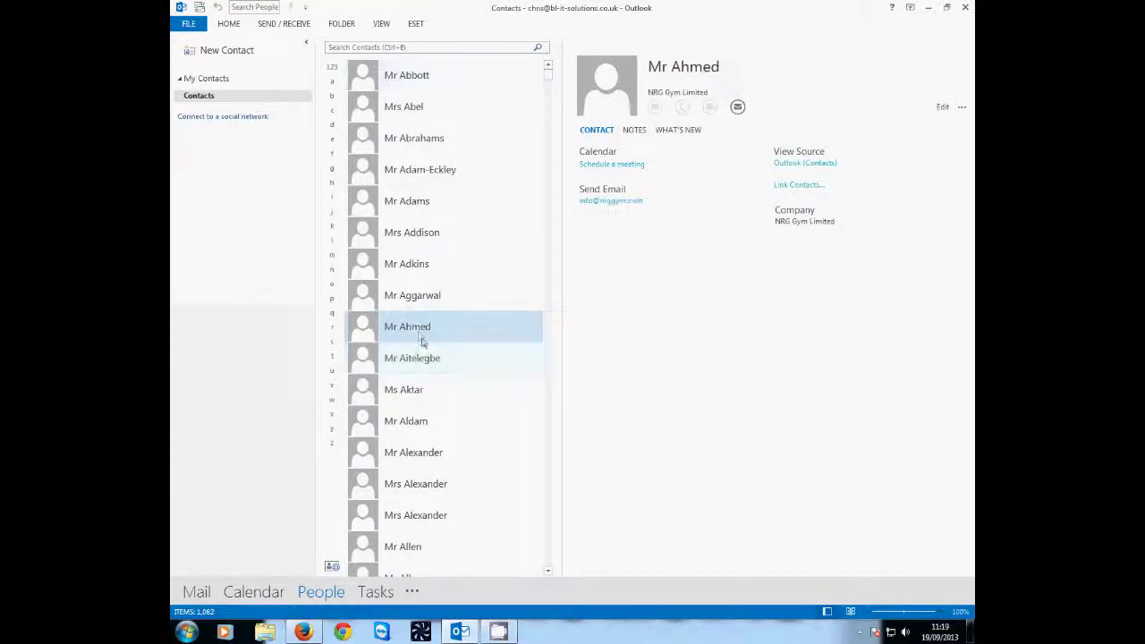
click(411, 264)
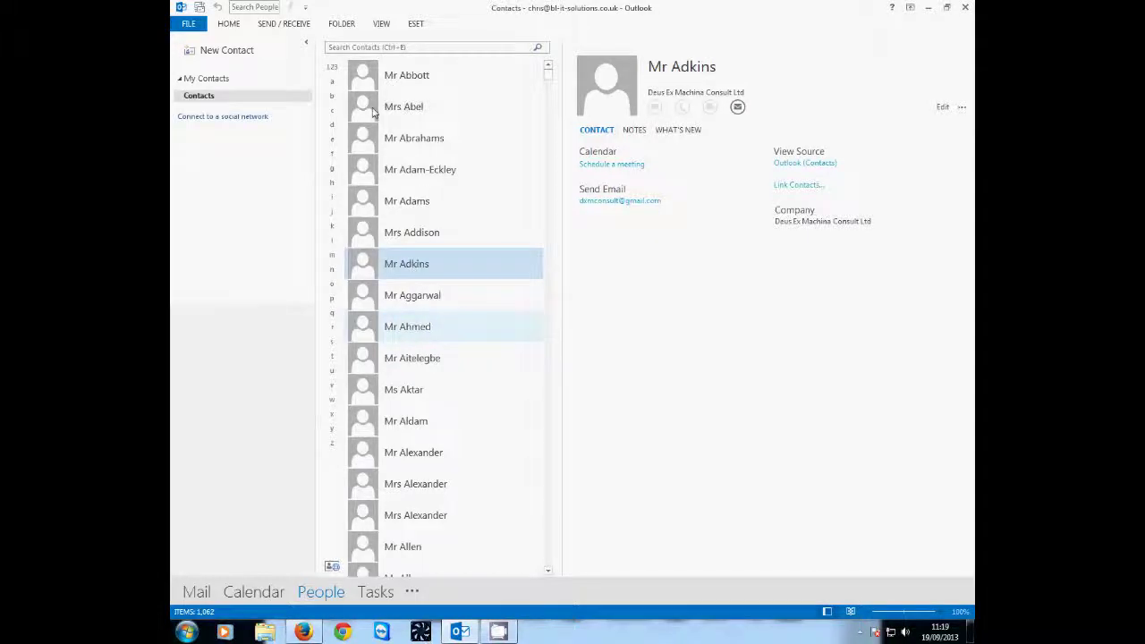
click(382, 107)
click(384, 74)
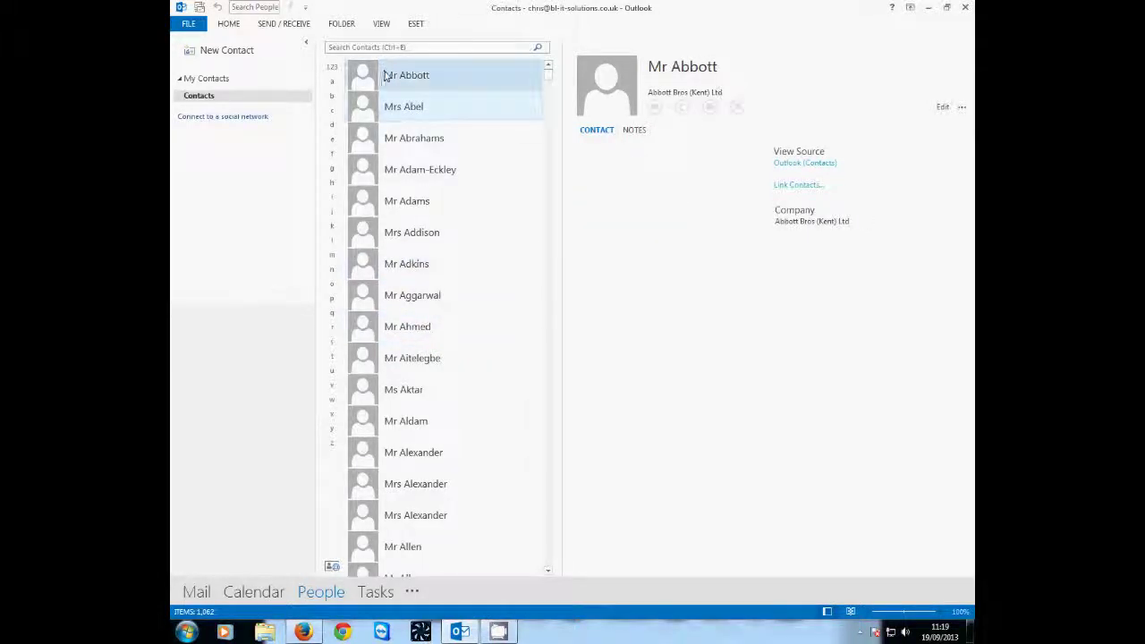
- Create a contact with full name, company BI IT SOLUTIONS, job title Owner and e-mail, and save it
click(247, 53)
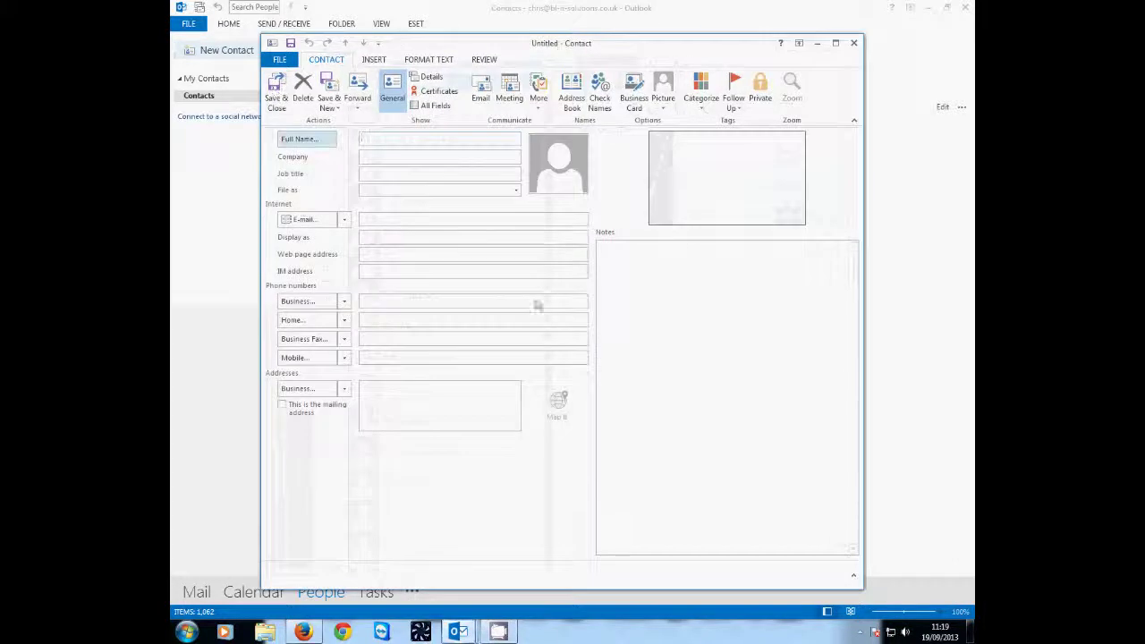
text(B)
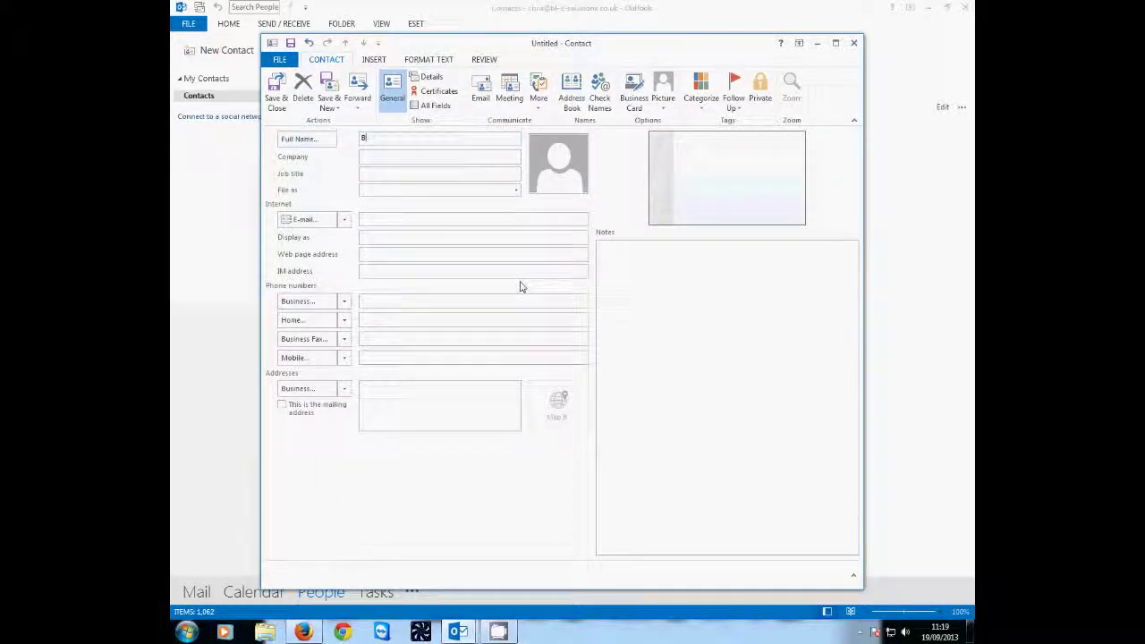
text(ar)
key(Tab)
text(BI)
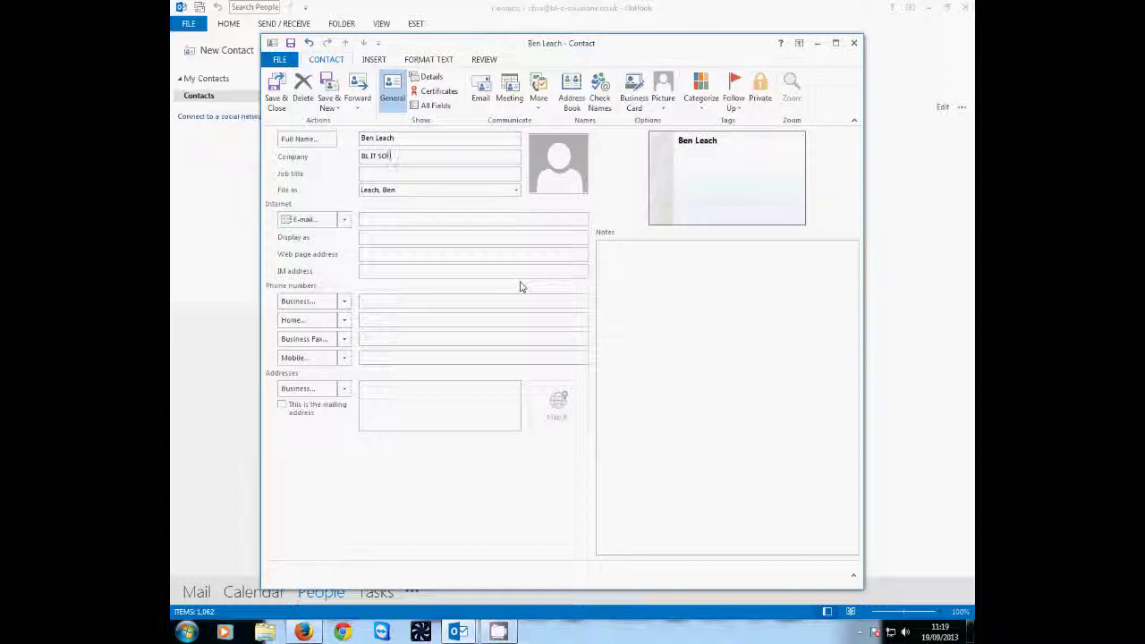
text( IT SOLUTIONS)
key(Tab)
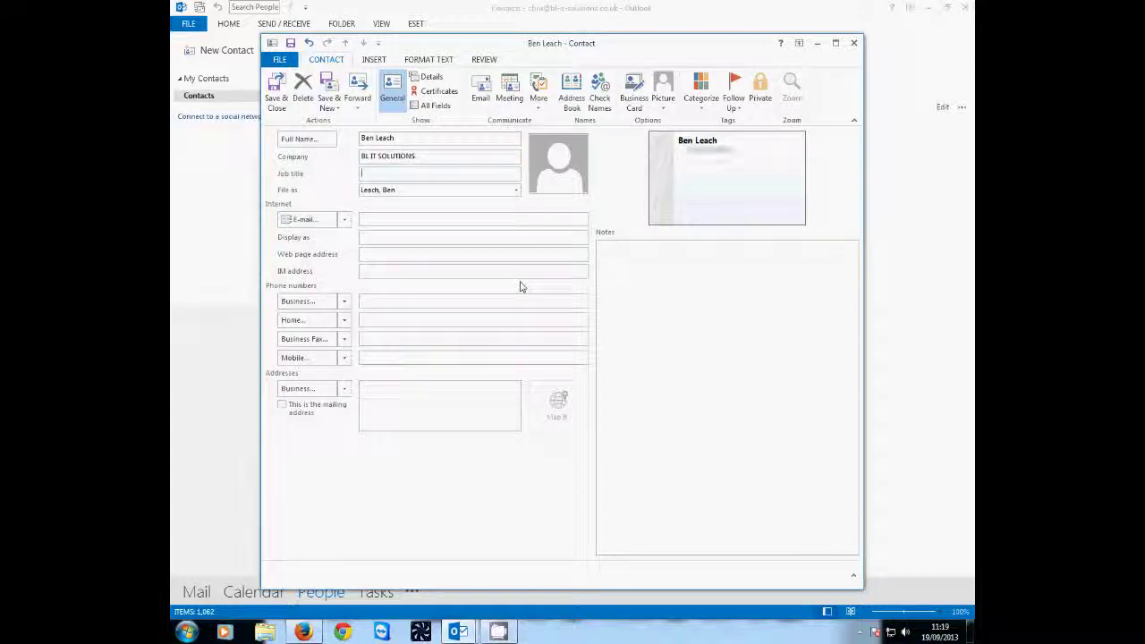
text(Owner)
key(Tab)
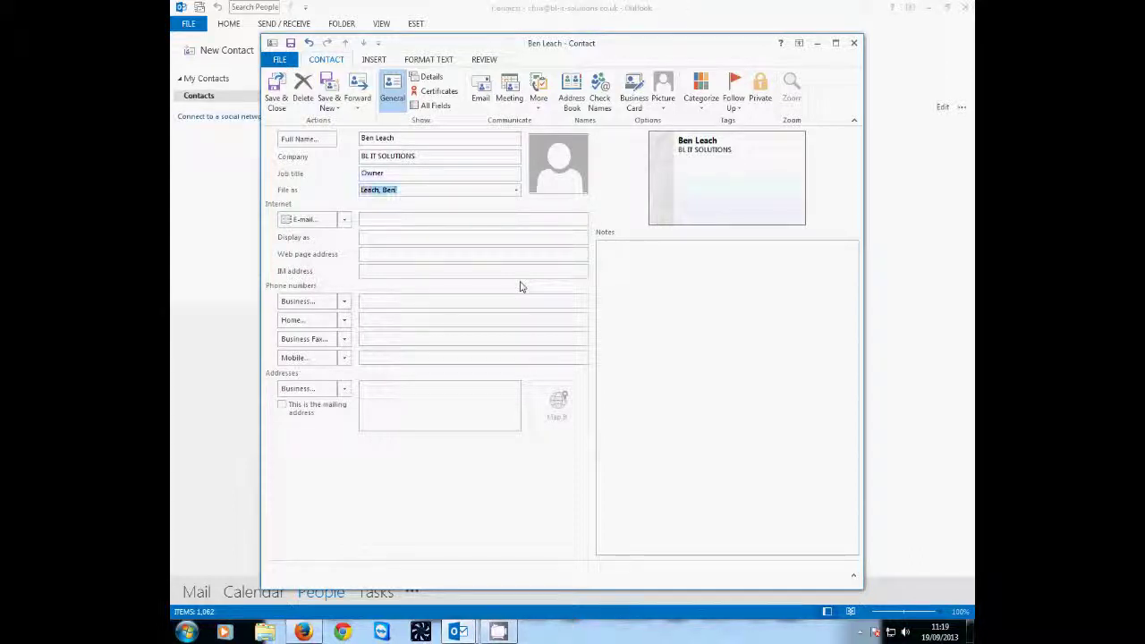
key(Tab)
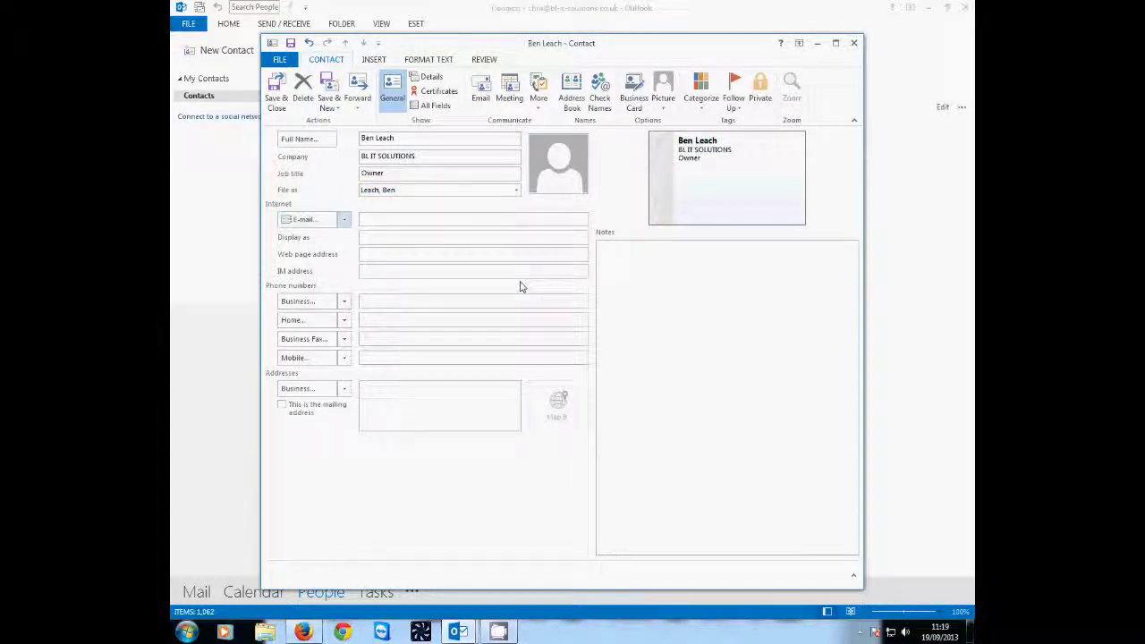
text(ben)
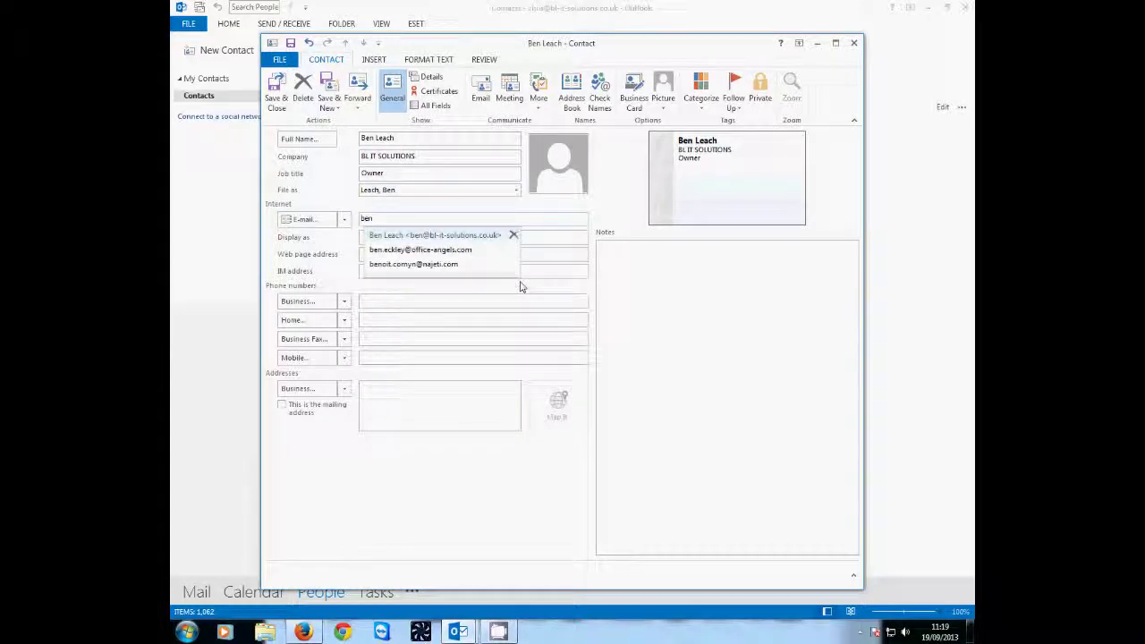
key(Return)
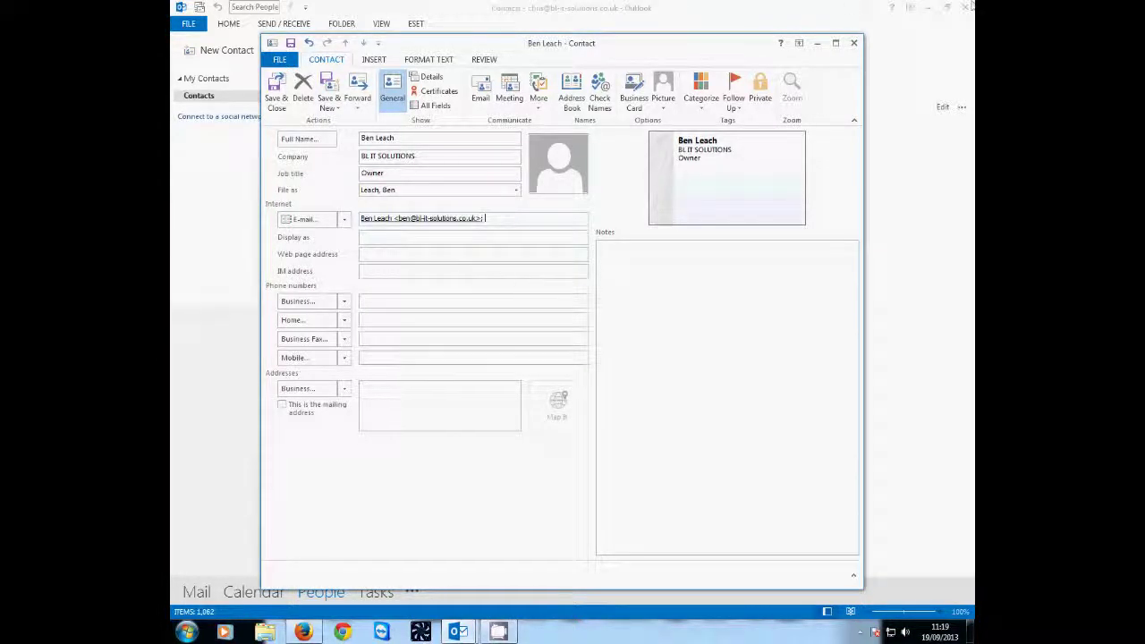
click(277, 98)
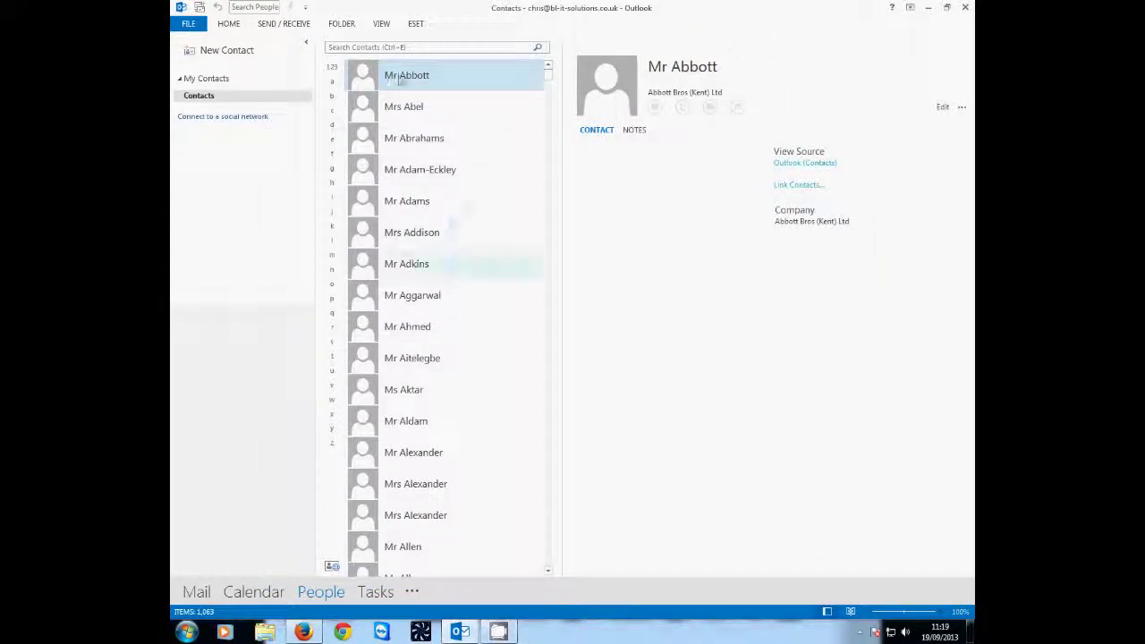
- Type the new contact's name into the Search Contacts box
click(387, 47)
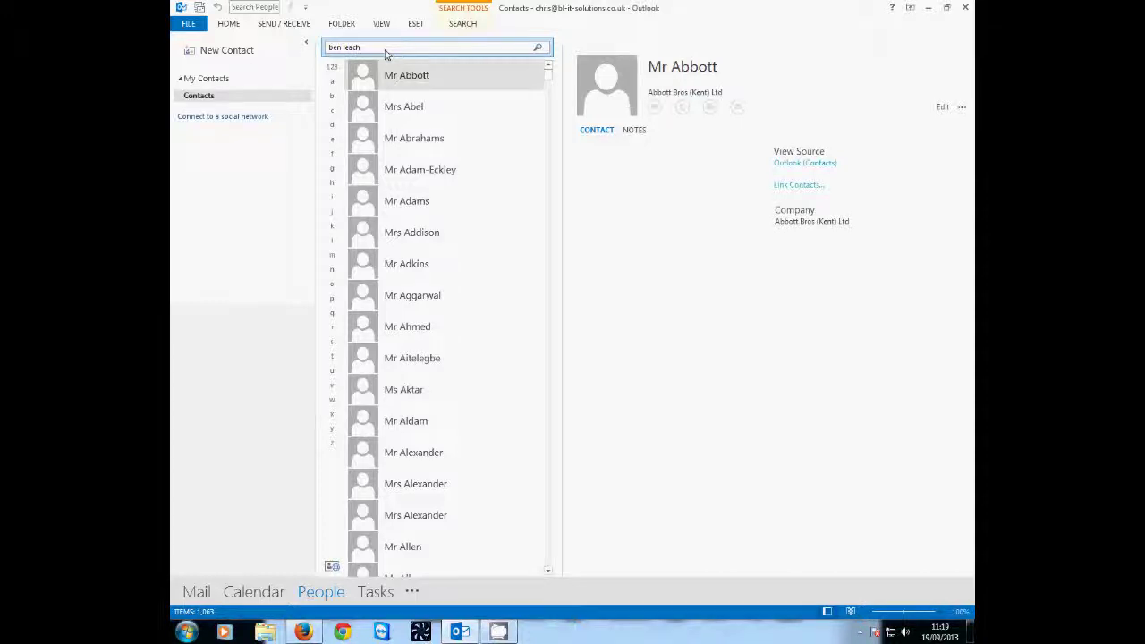
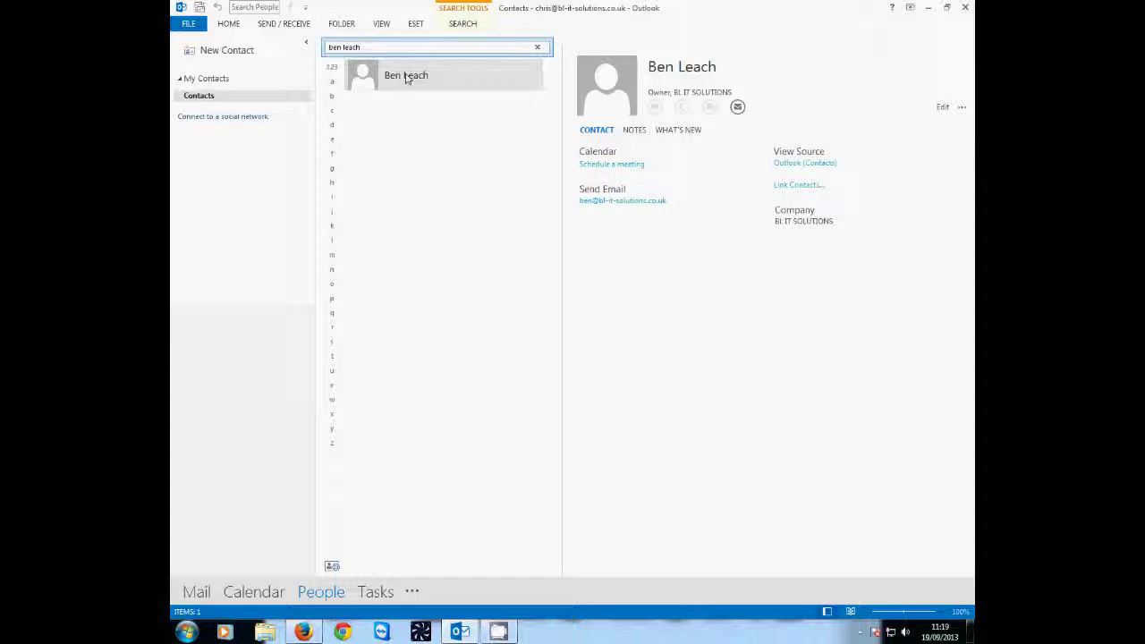
double_click(395, 78)
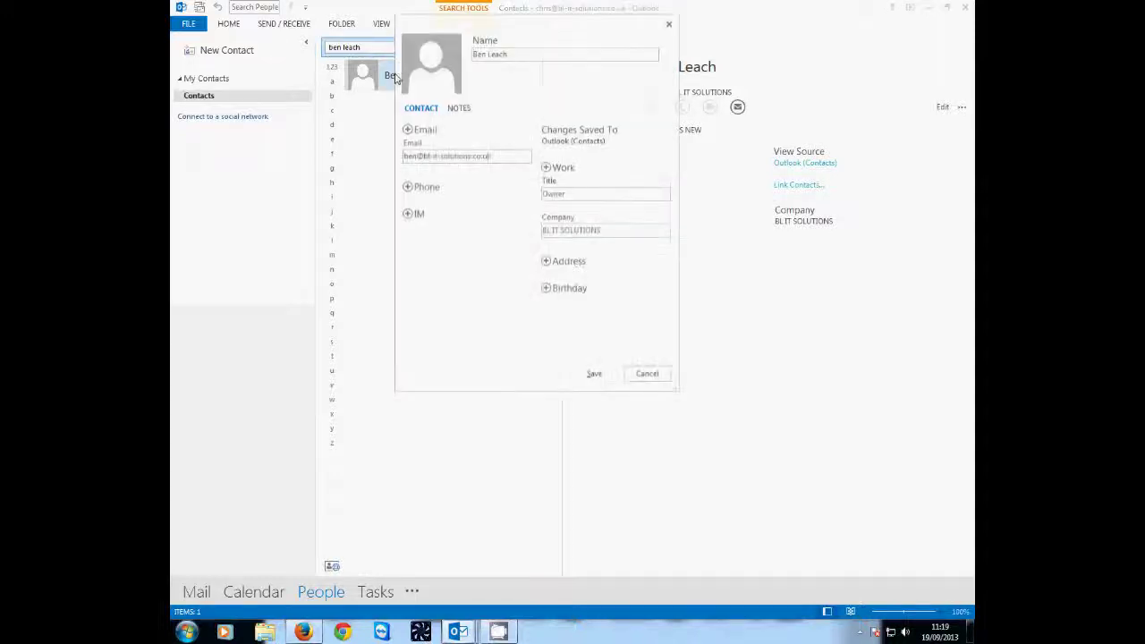
click(393, 78)
double_click(400, 77)
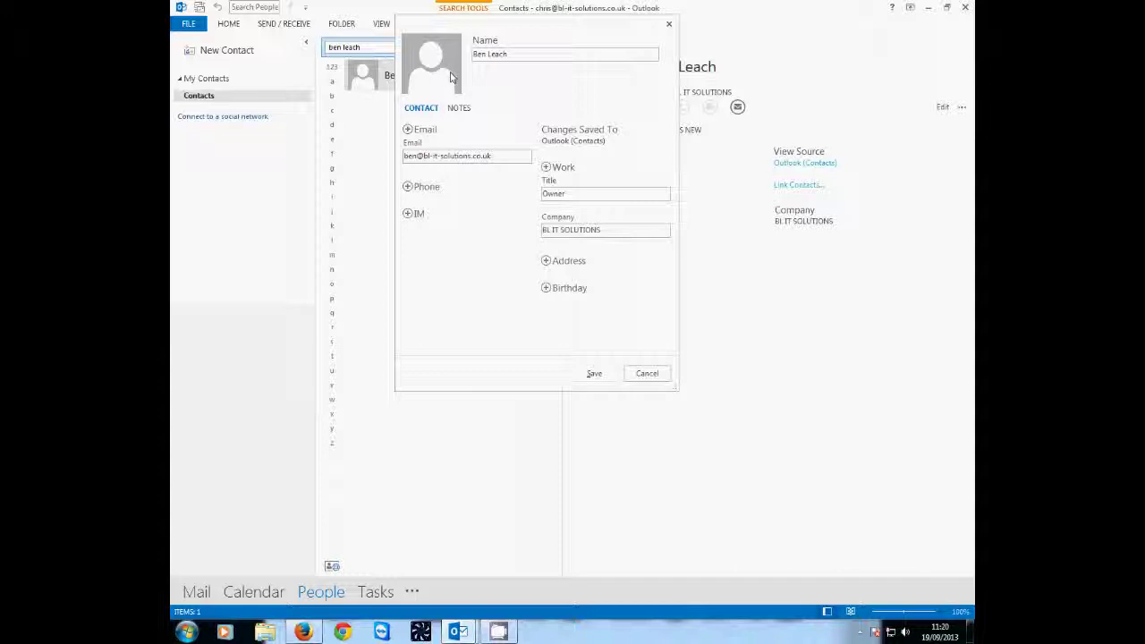
click(647, 373)
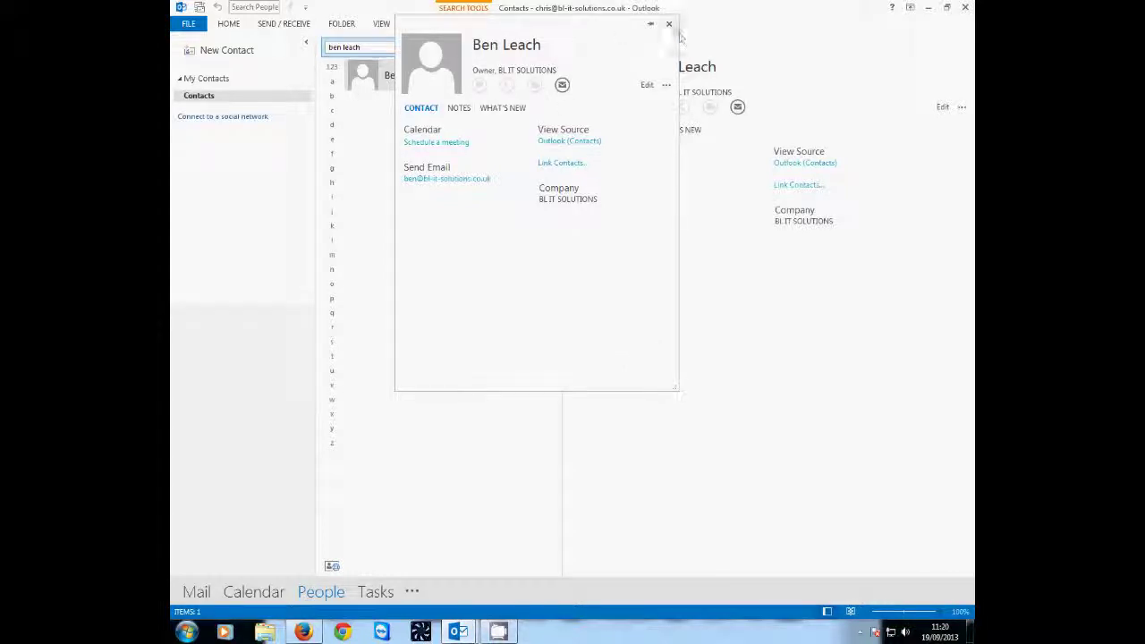
click(646, 85)
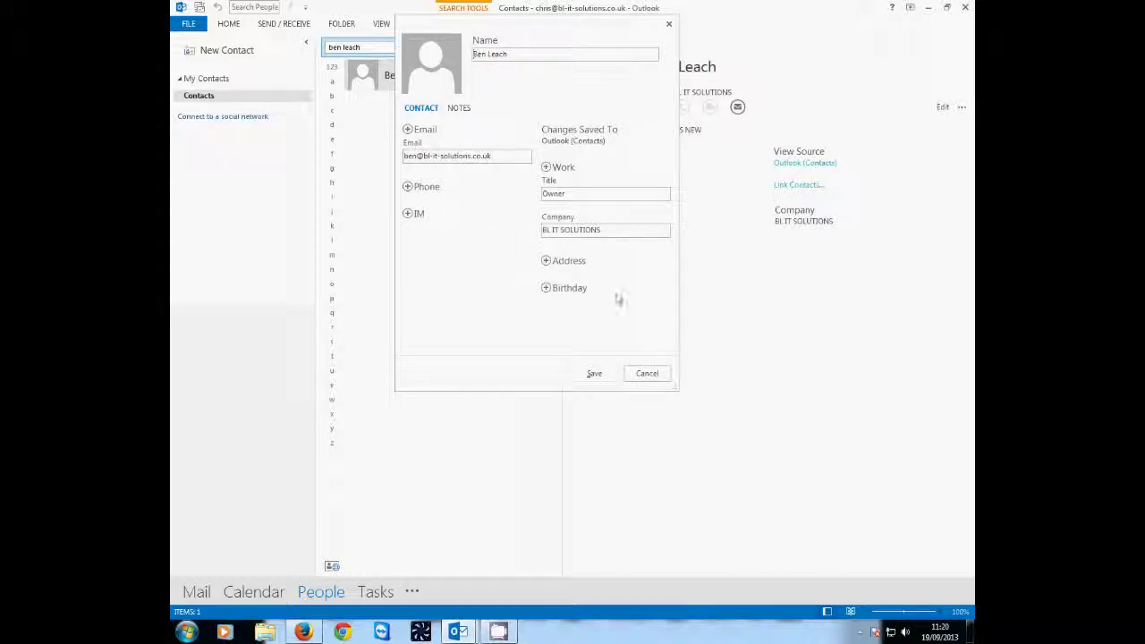
click(547, 261)
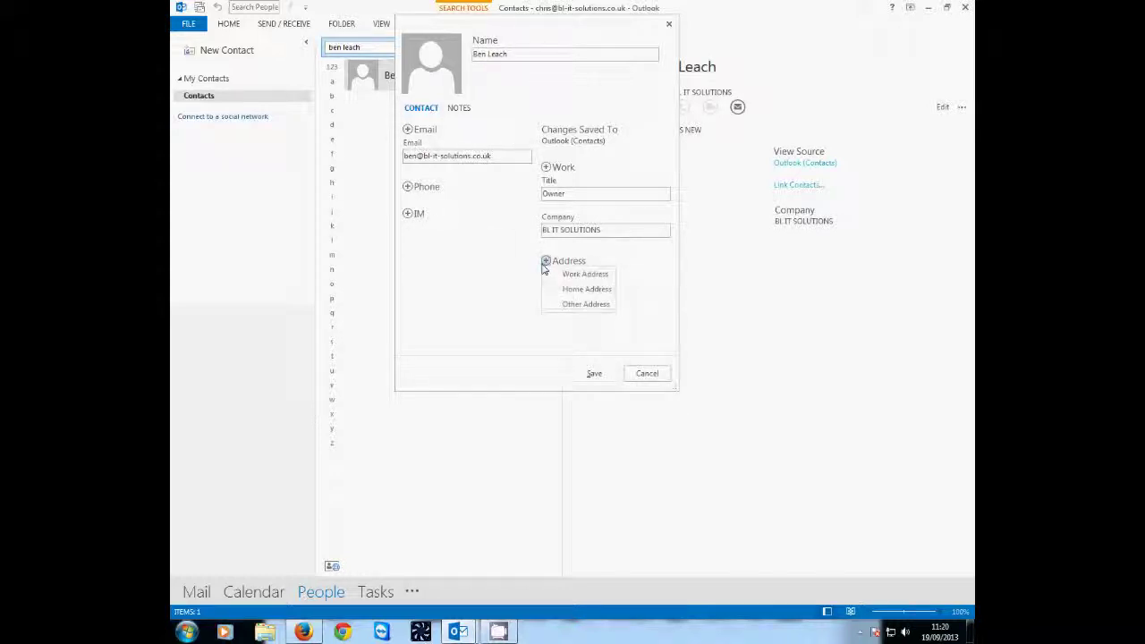
click(556, 277)
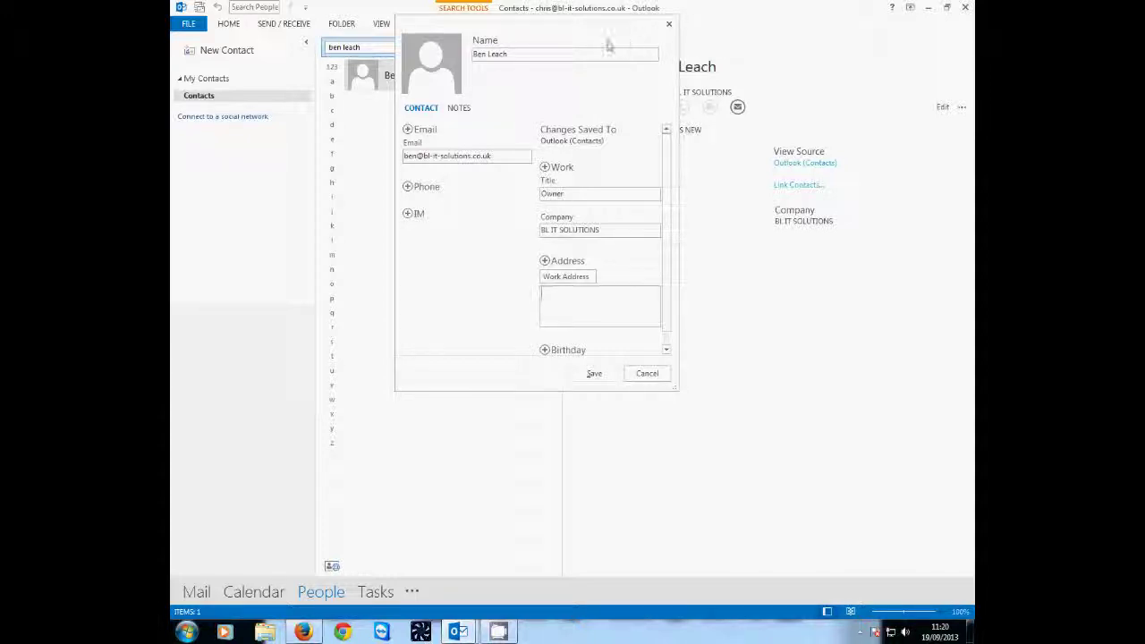
click(670, 26)
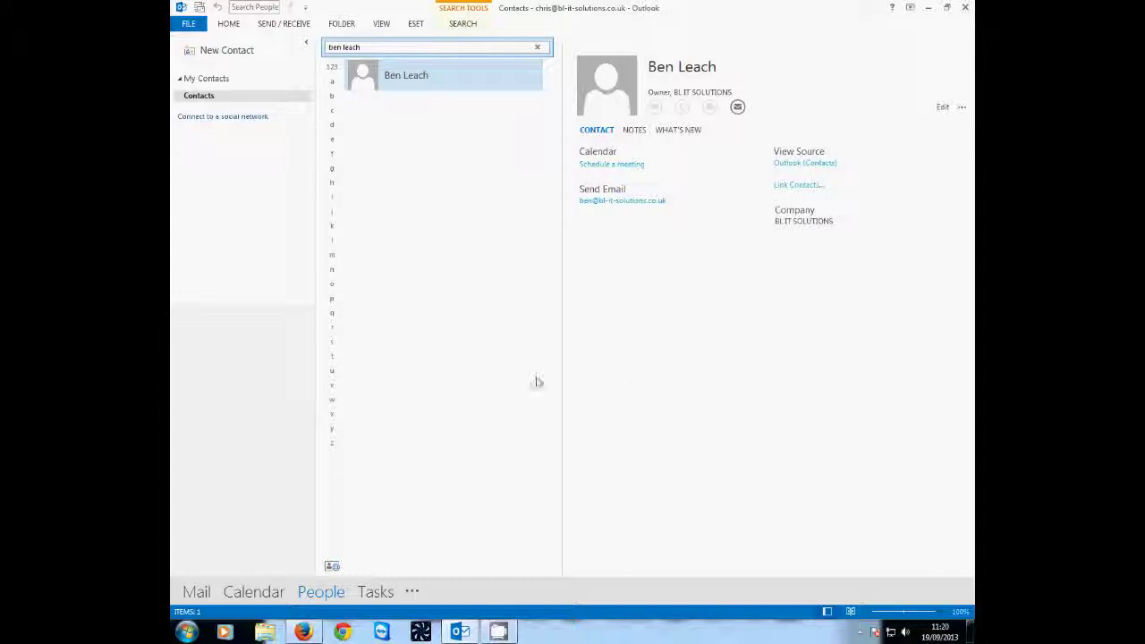
- Switch to Tasks and open a new task form for Site Visit
click(378, 594)
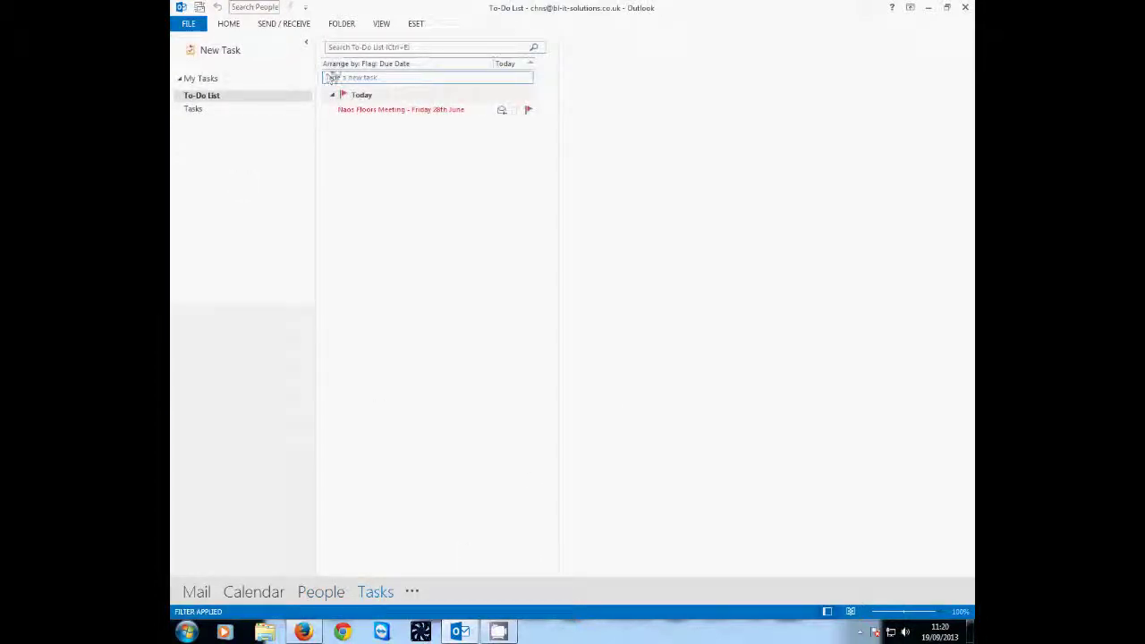
click(200, 51)
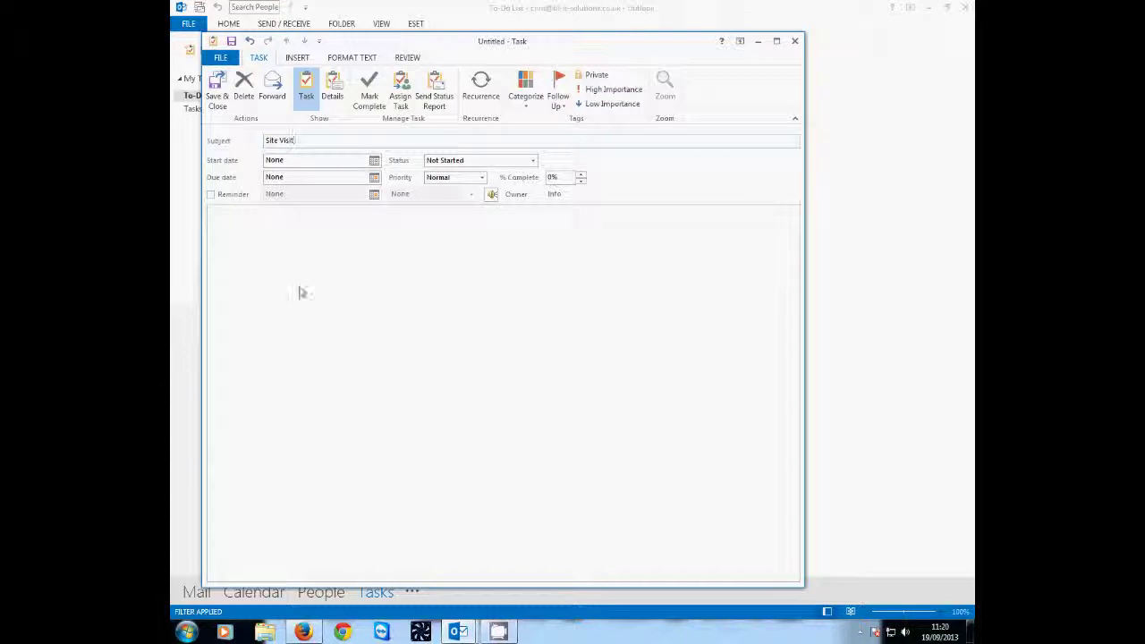
- Set start date 19 September 2013, status In Progress, Normal priority and 25% complete
click(374, 160)
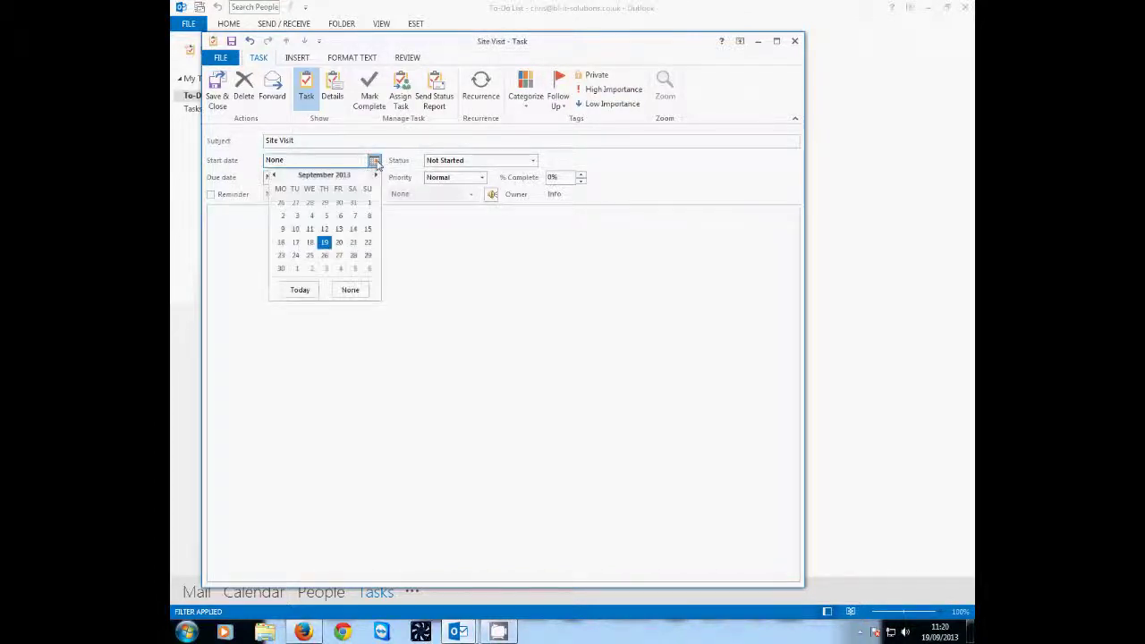
click(323, 242)
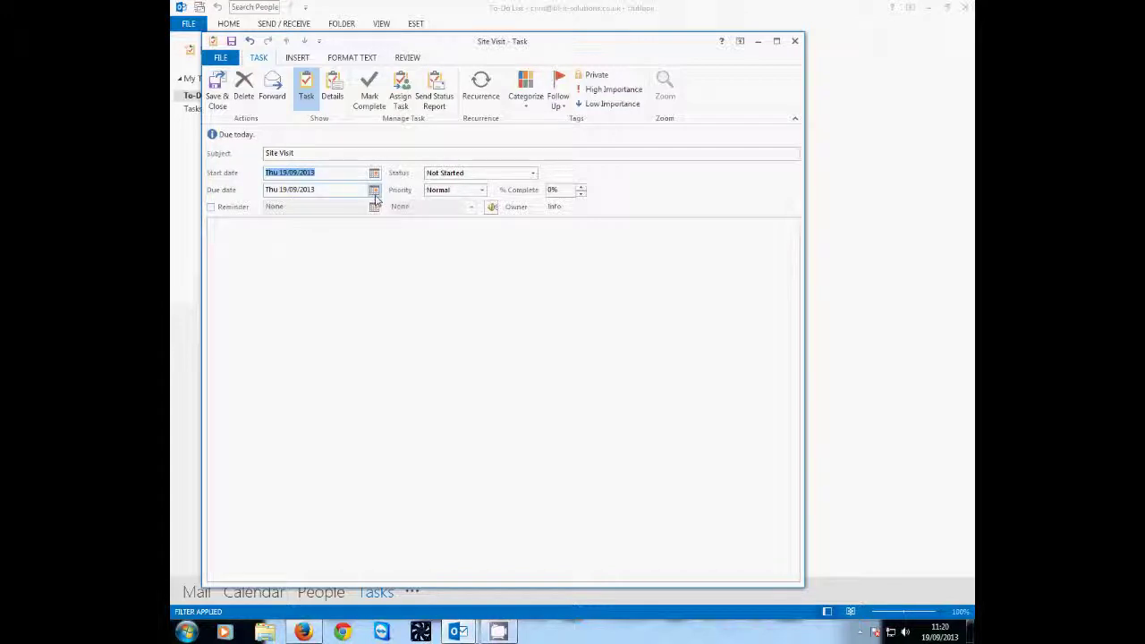
click(533, 177)
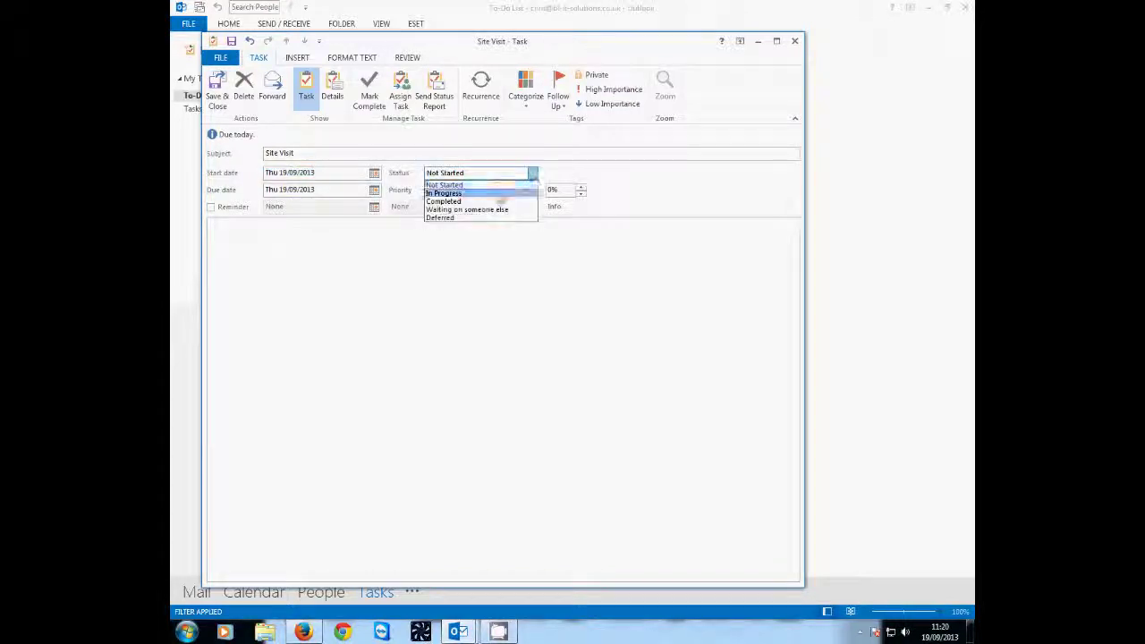
click(490, 193)
click(481, 191)
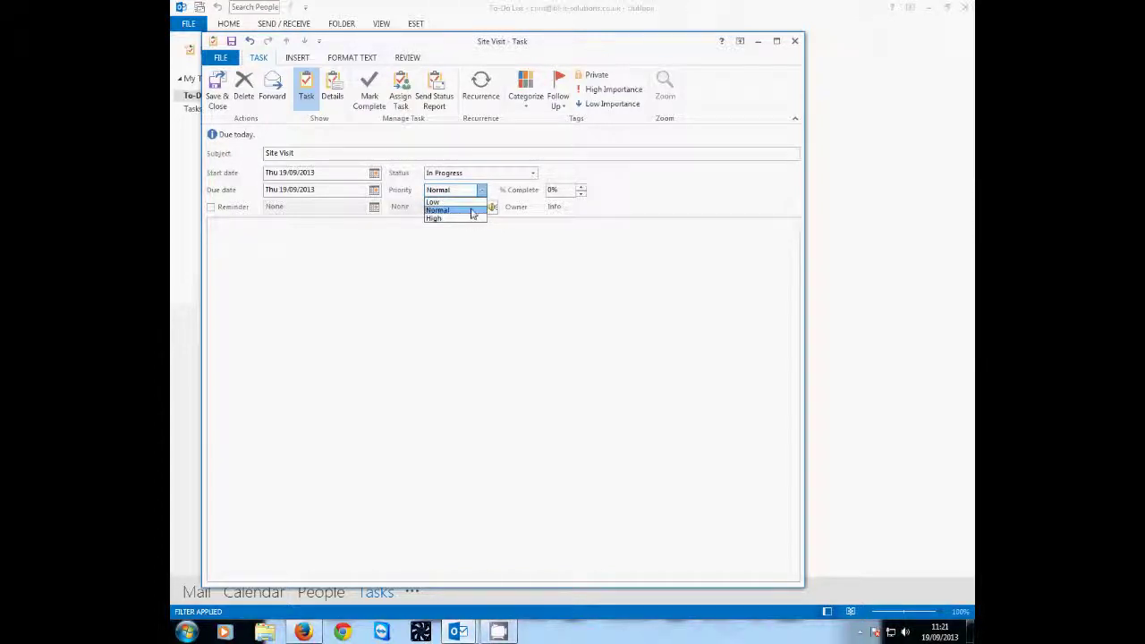
click(471, 212)
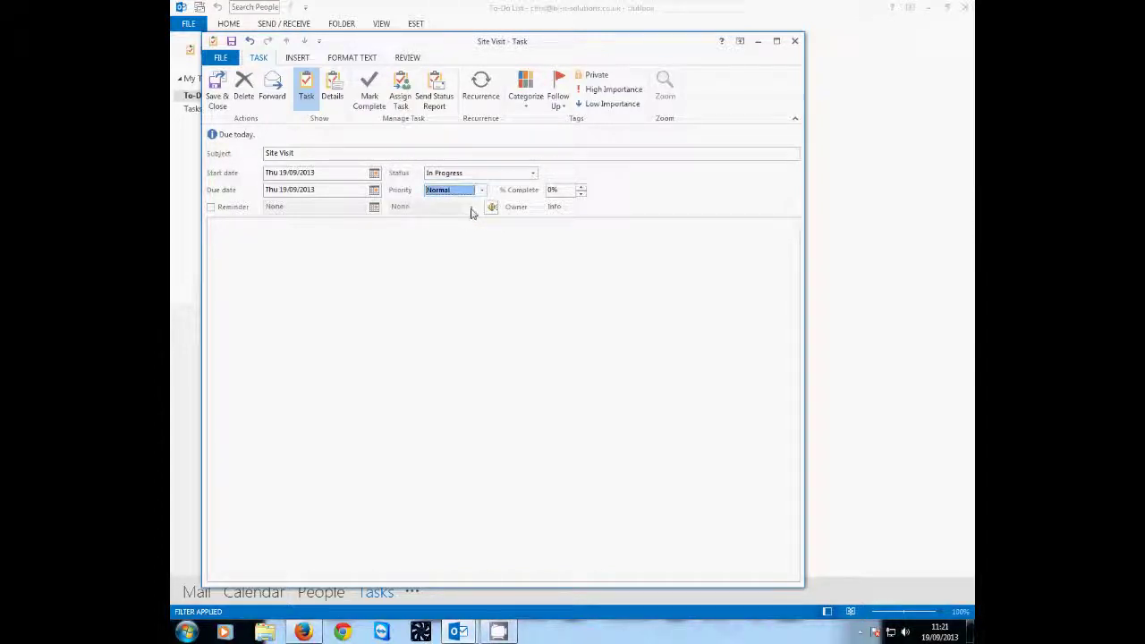
click(580, 187)
- Add the customer-visit note about a new PC and save the task
click(265, 264)
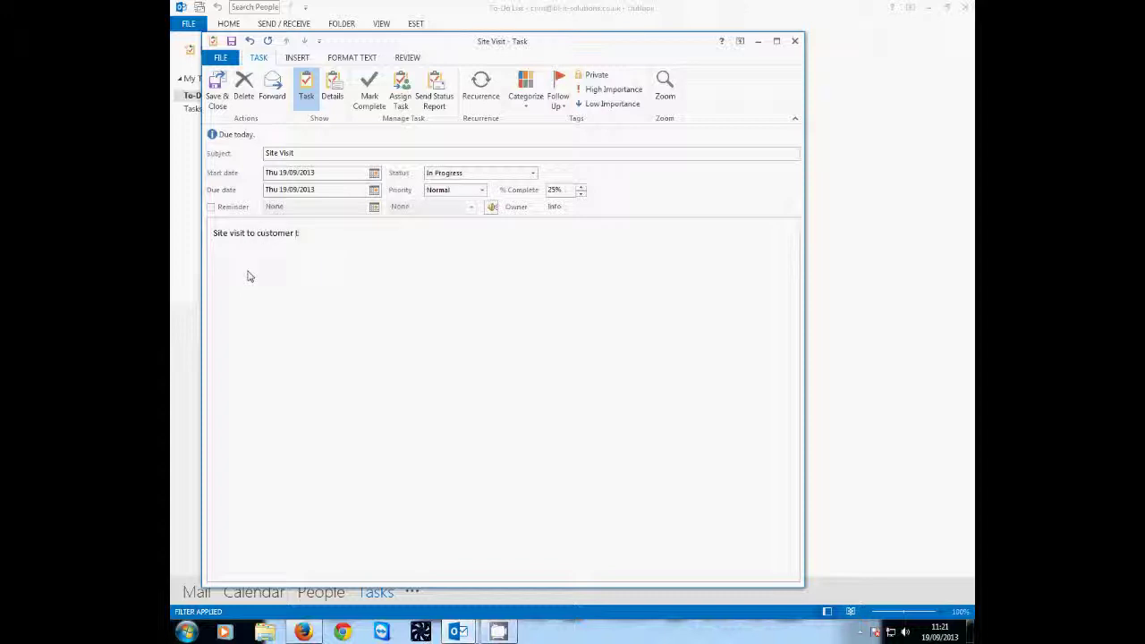
text(ow how to use new pc)
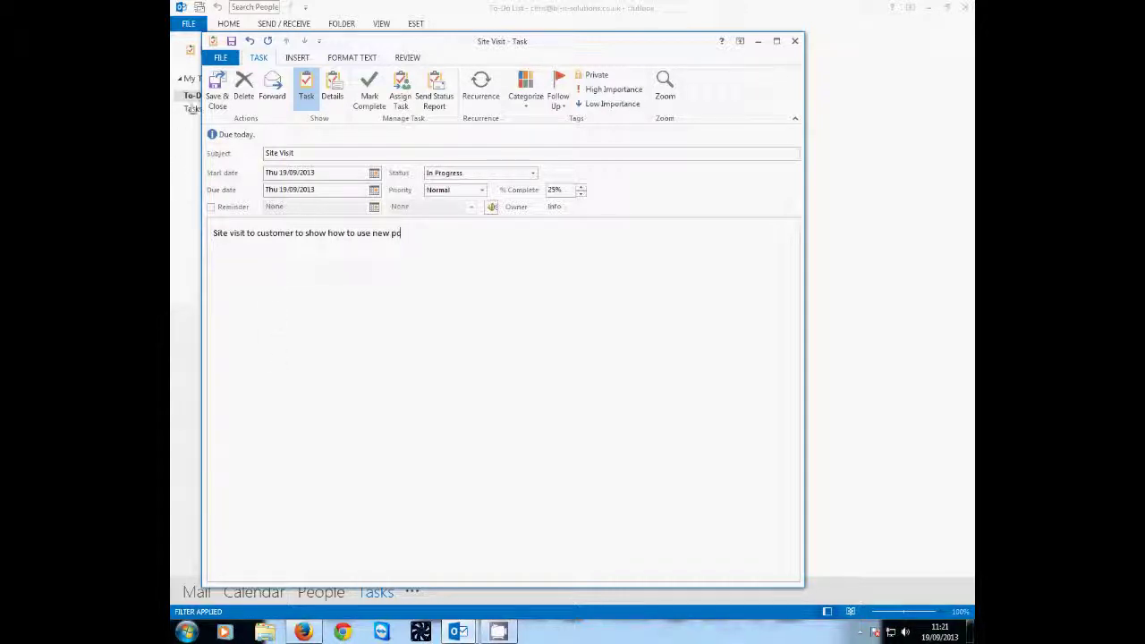
click(217, 88)
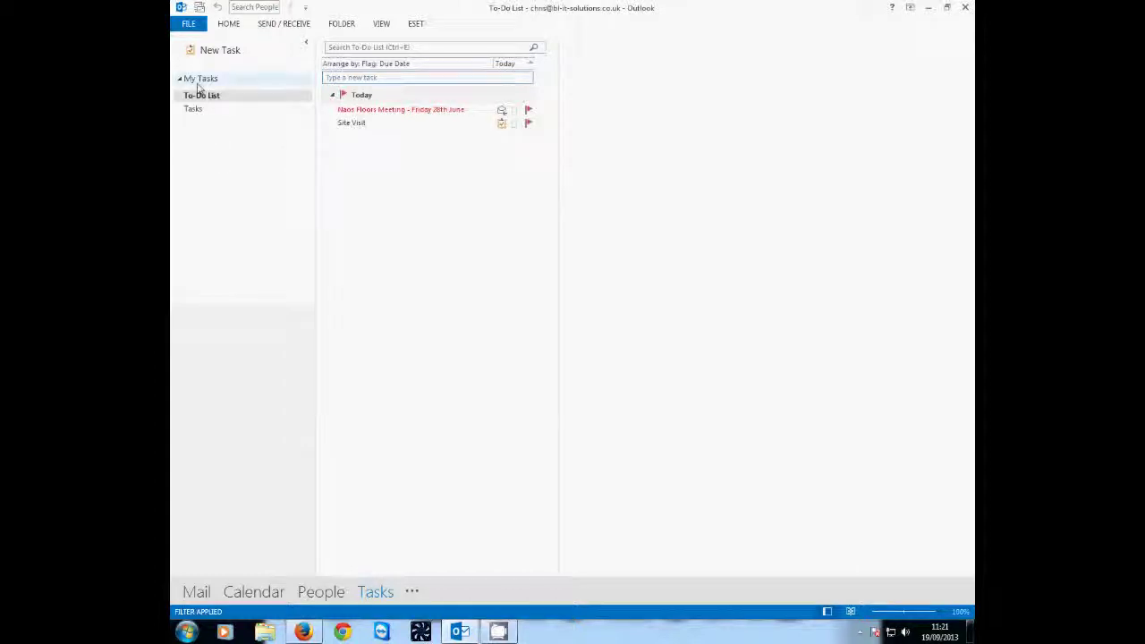
- Collapse My Tasks and open the Site Visit task to review it, then close it
click(183, 78)
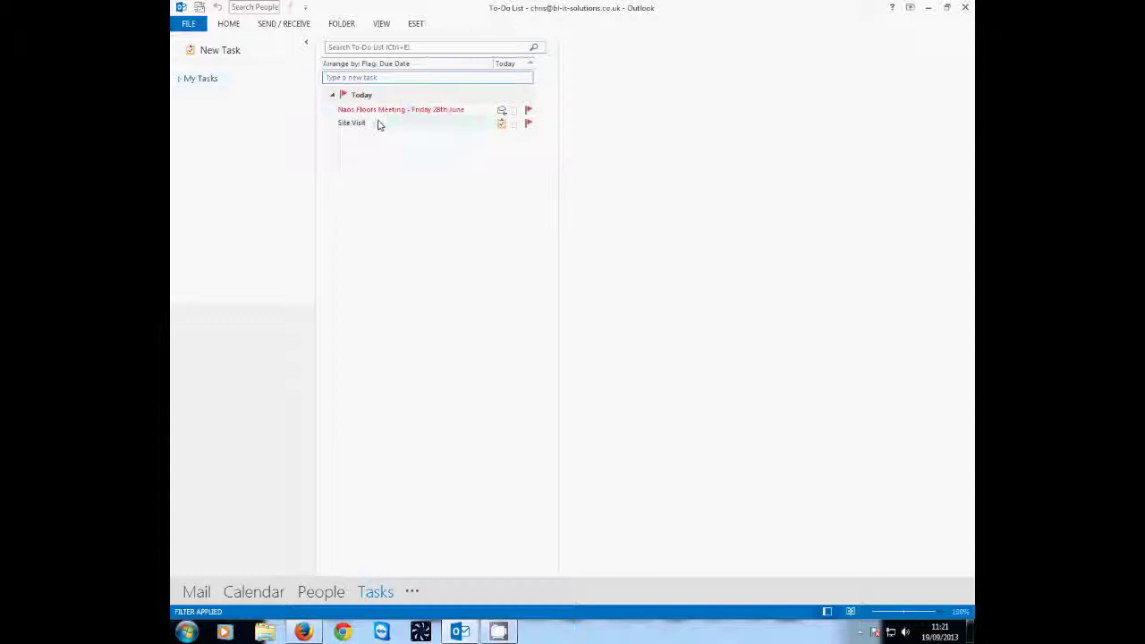
mouse_move(376, 123)
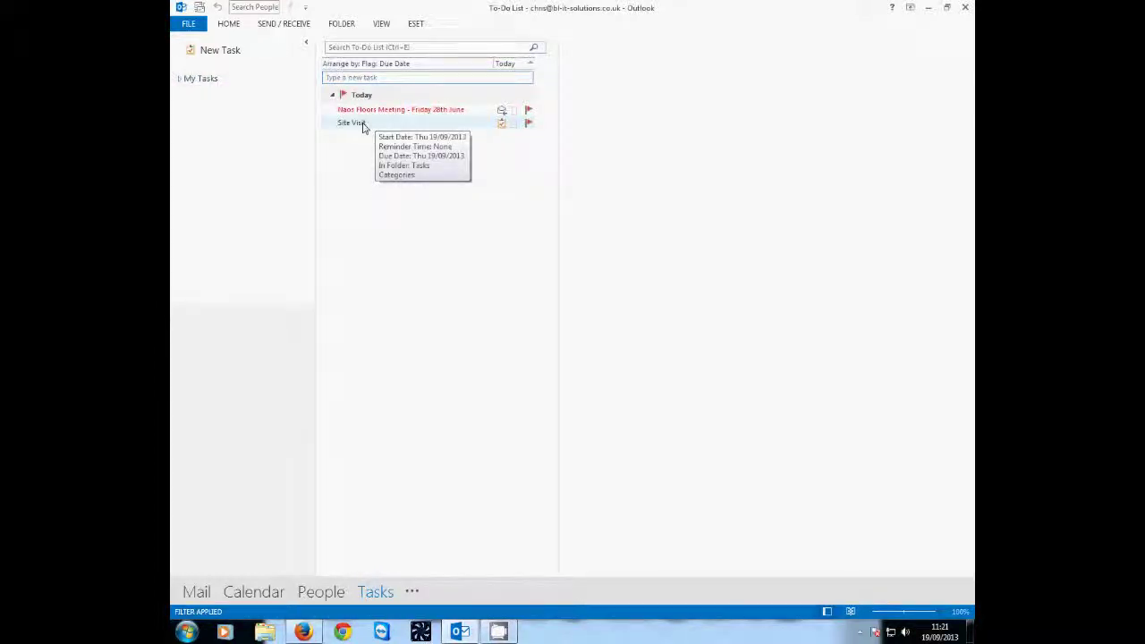
double_click(362, 123)
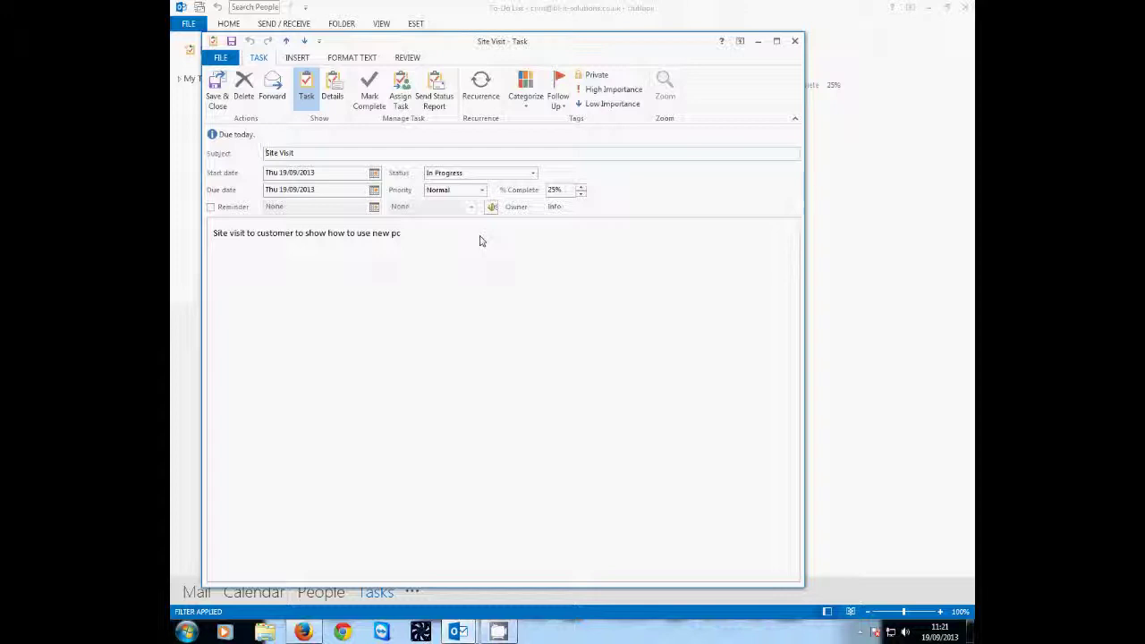
click(795, 41)
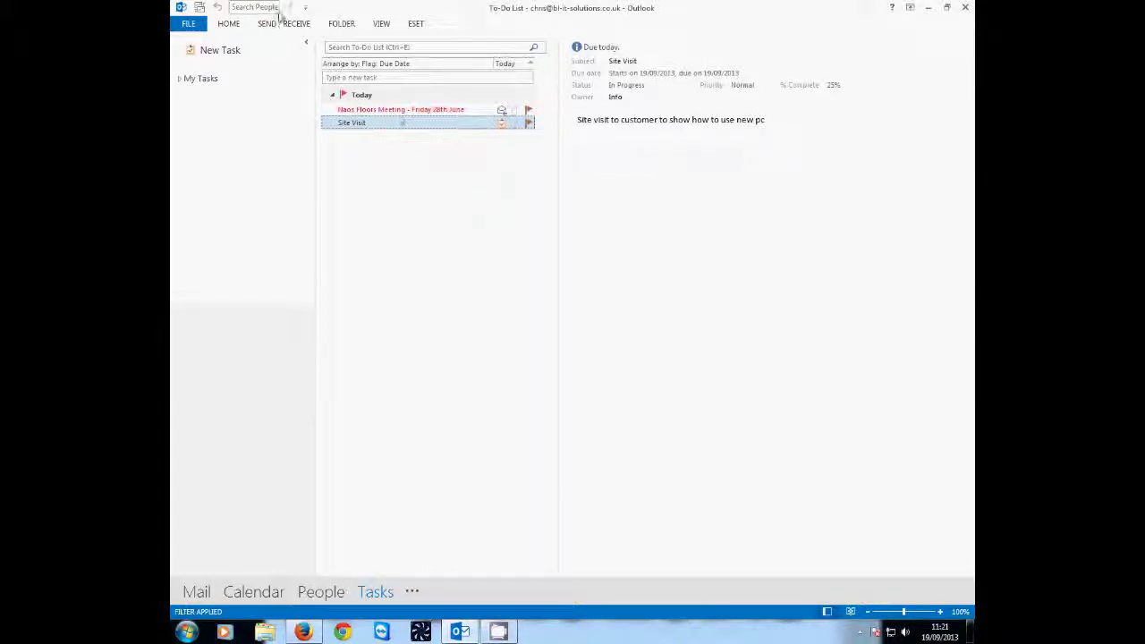
- Visit the FILE page, return to the To-Do List, and expand the HOME ribbon
click(189, 24)
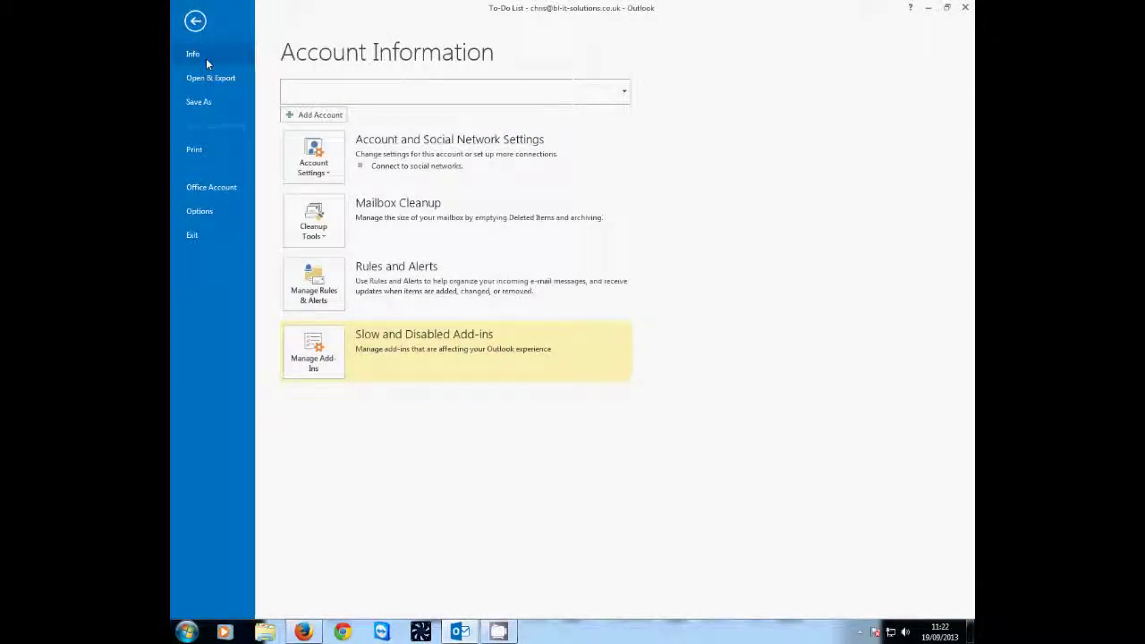
click(194, 21)
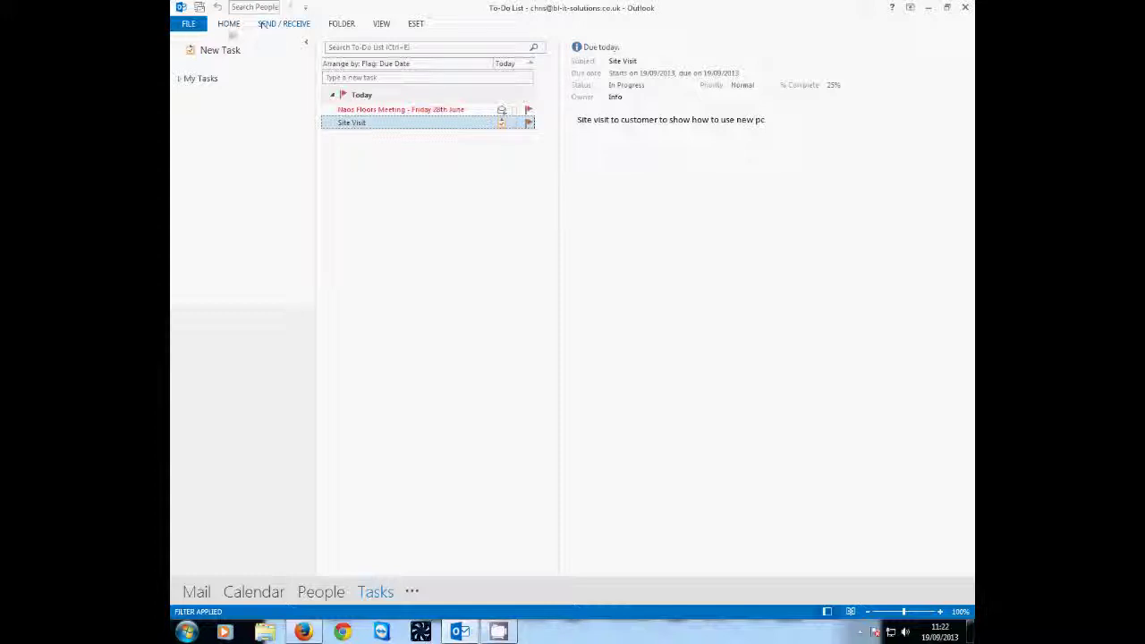
click(229, 27)
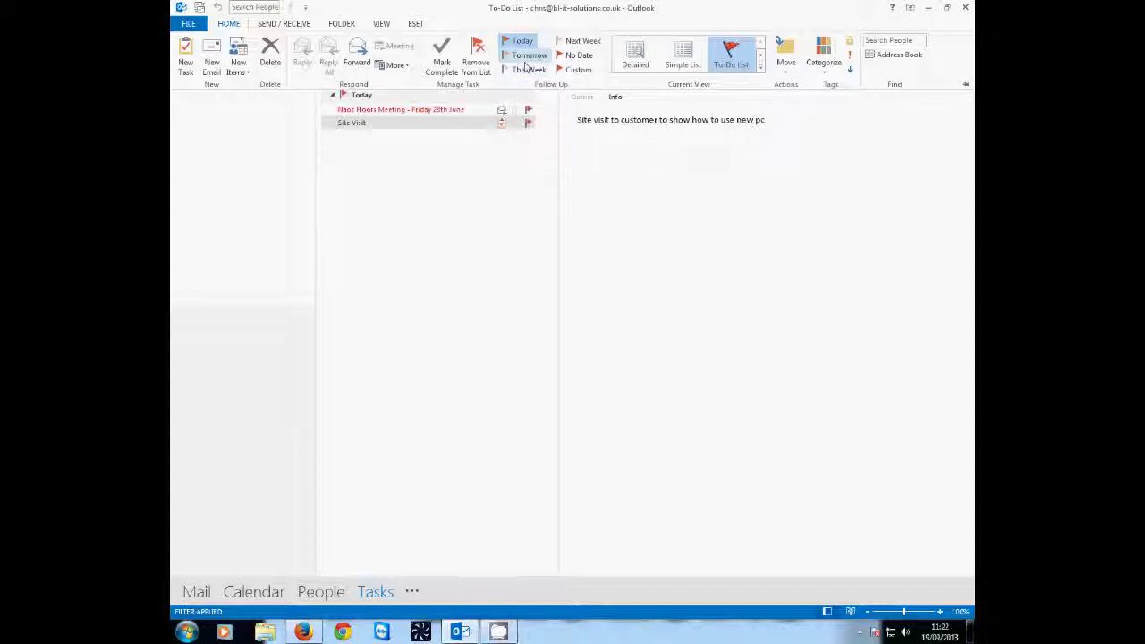
- Create a task-items folder named Jobs under the other mail account
click(355, 28)
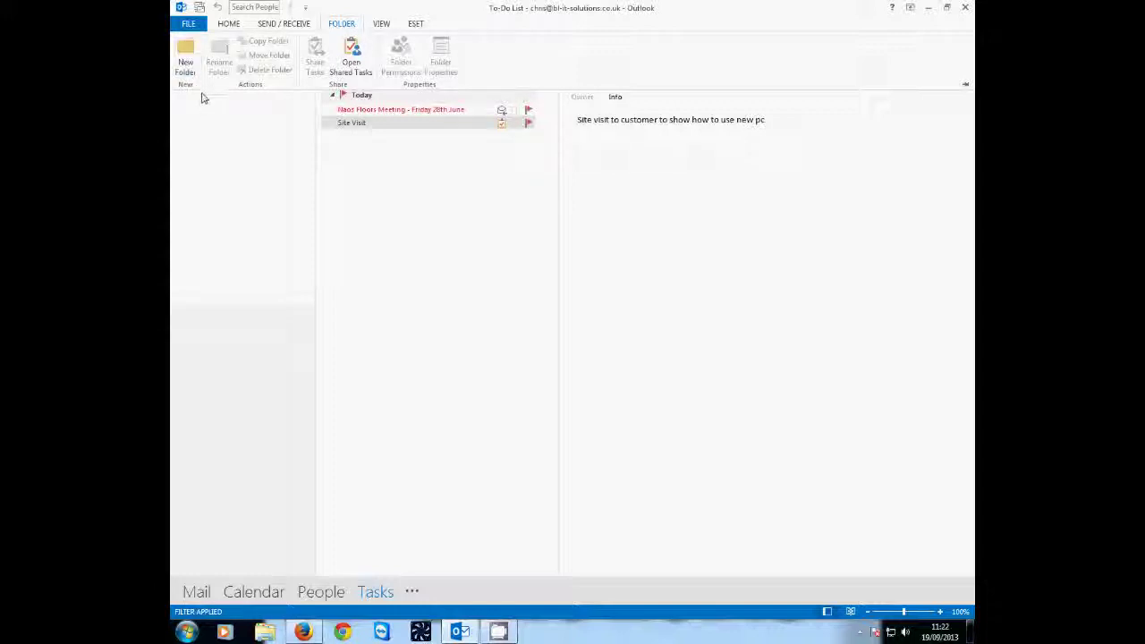
click(181, 58)
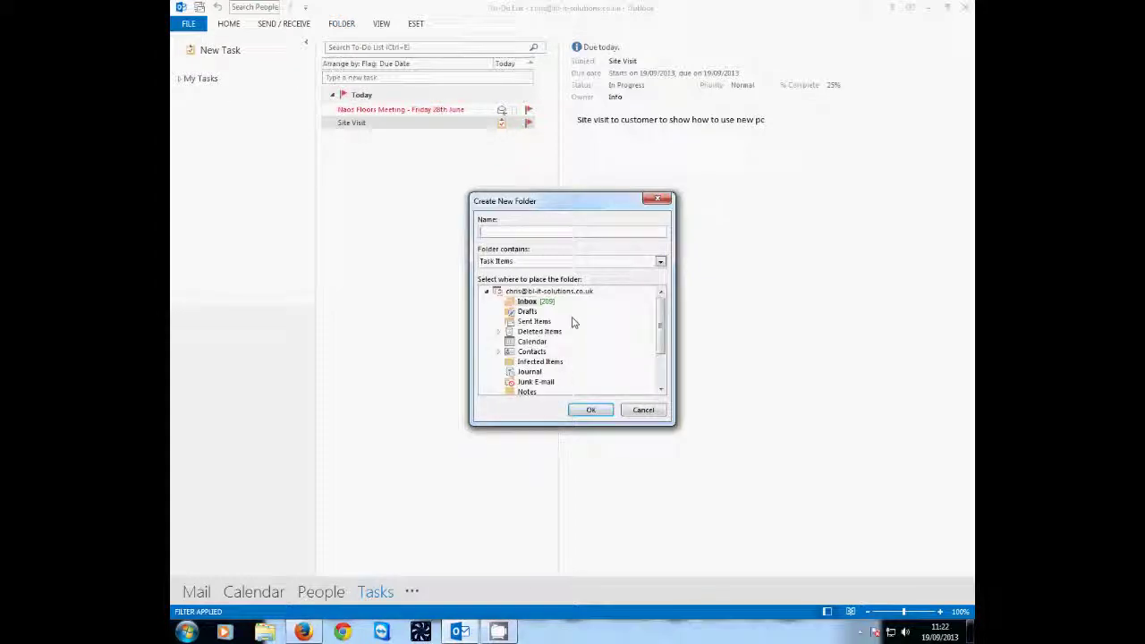
scroll(541, 313, down, 2)
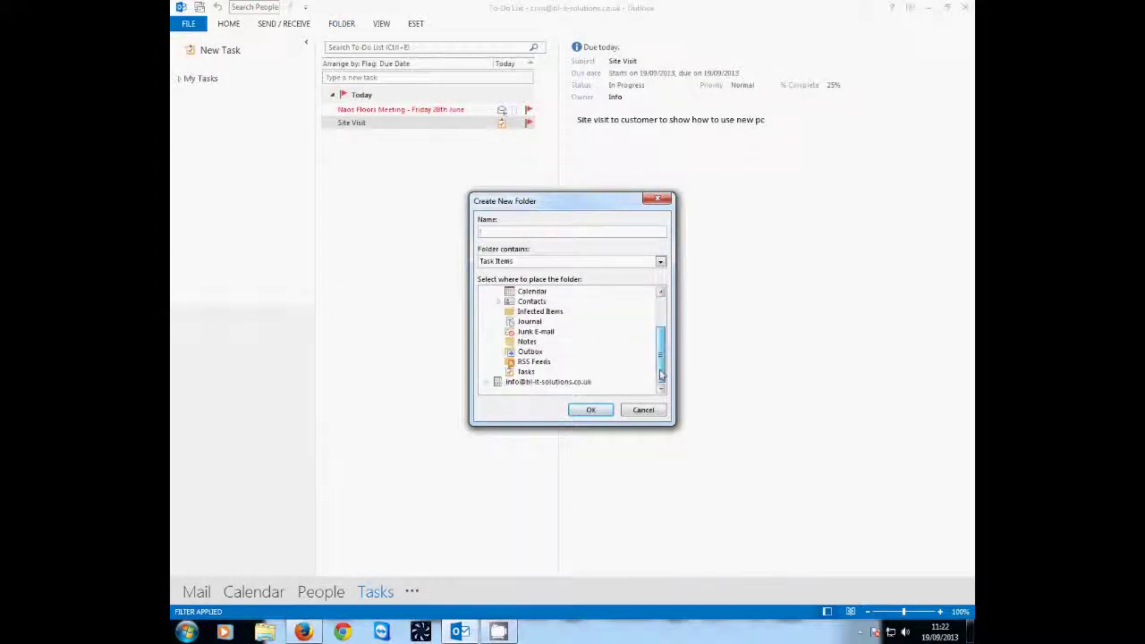
click(485, 382)
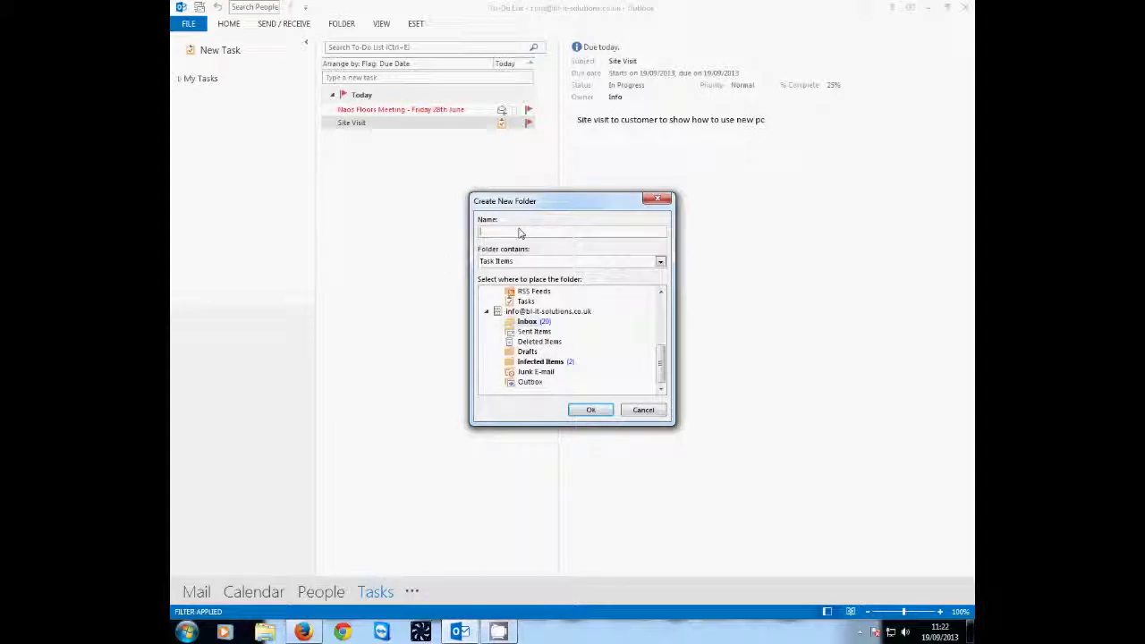
text(Jobs)
click(591, 409)
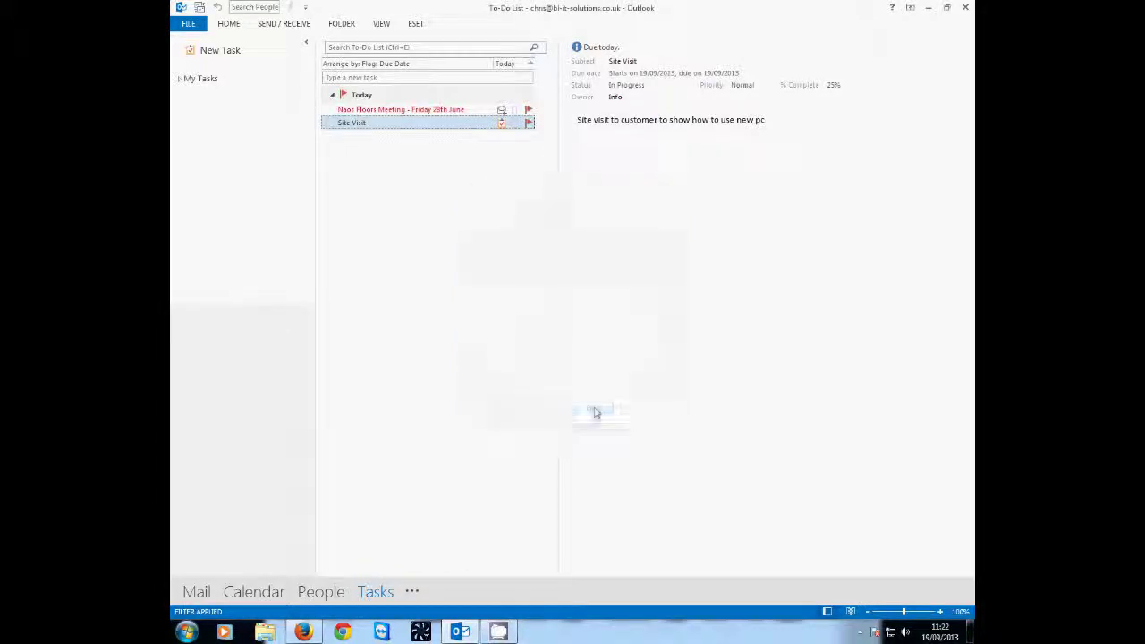
- Switch to Mail, select the POP/SMTP account's top-level folder and show its Account Information
click(191, 25)
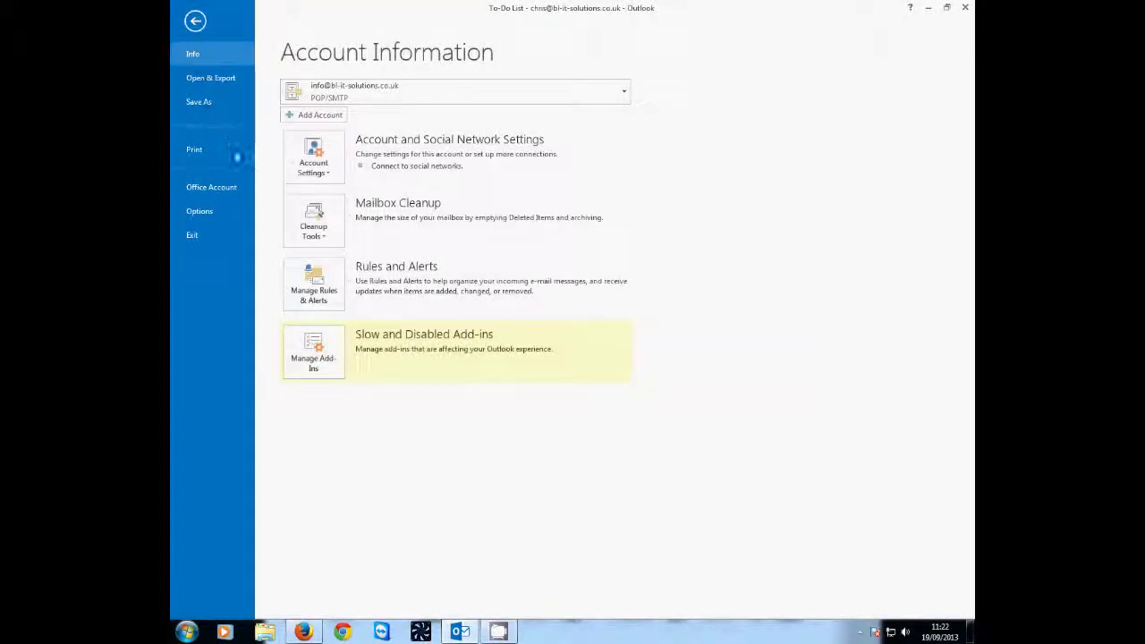
click(187, 27)
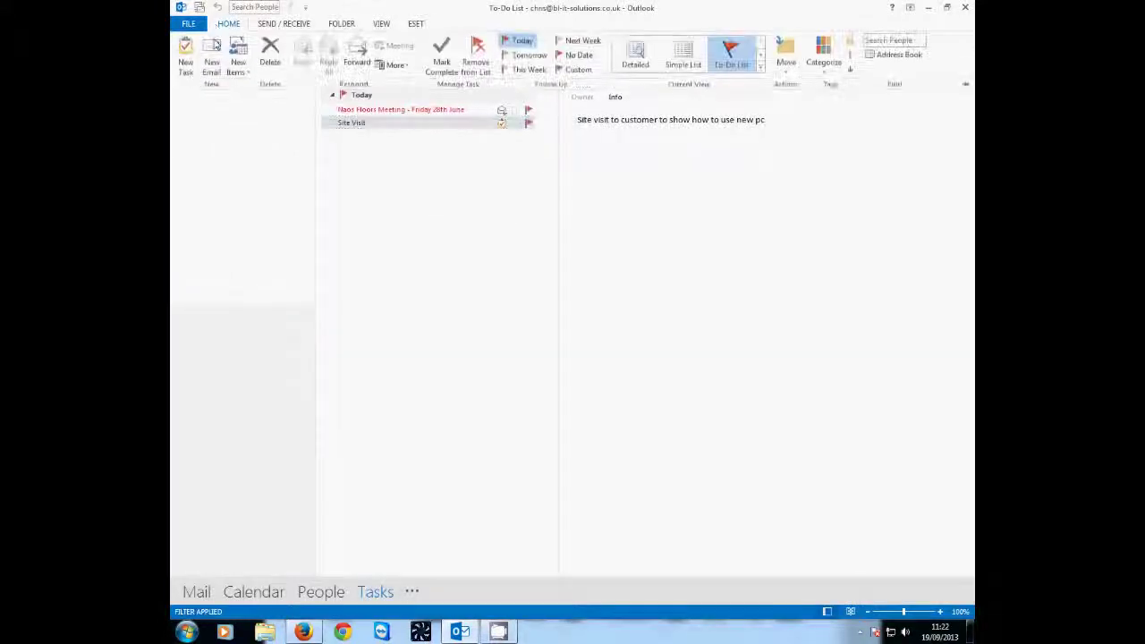
click(189, 25)
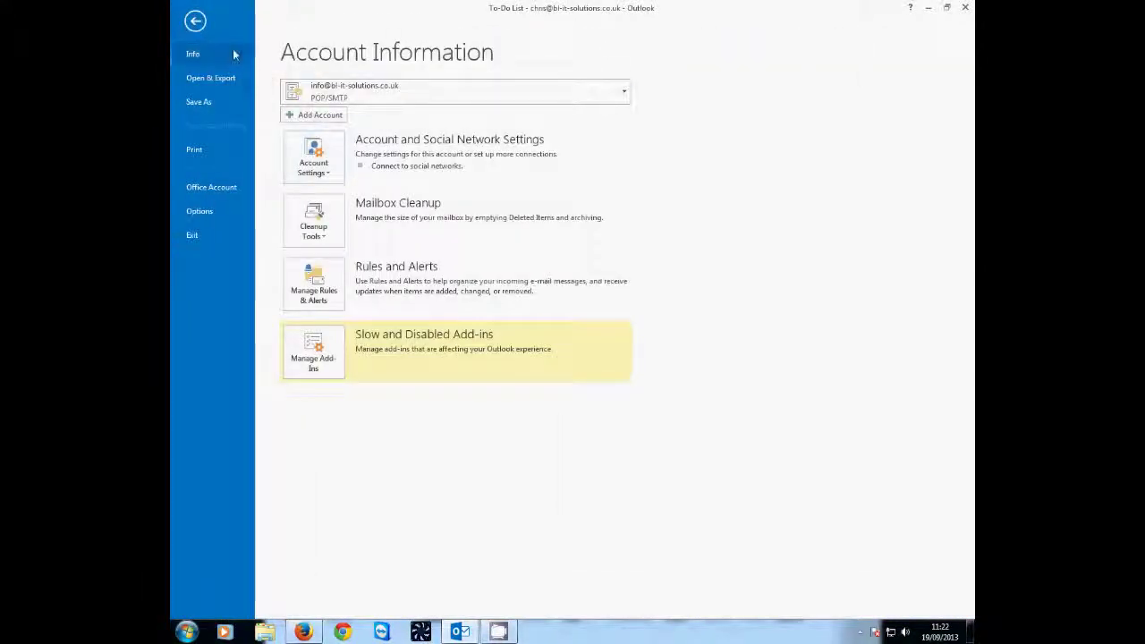
click(195, 21)
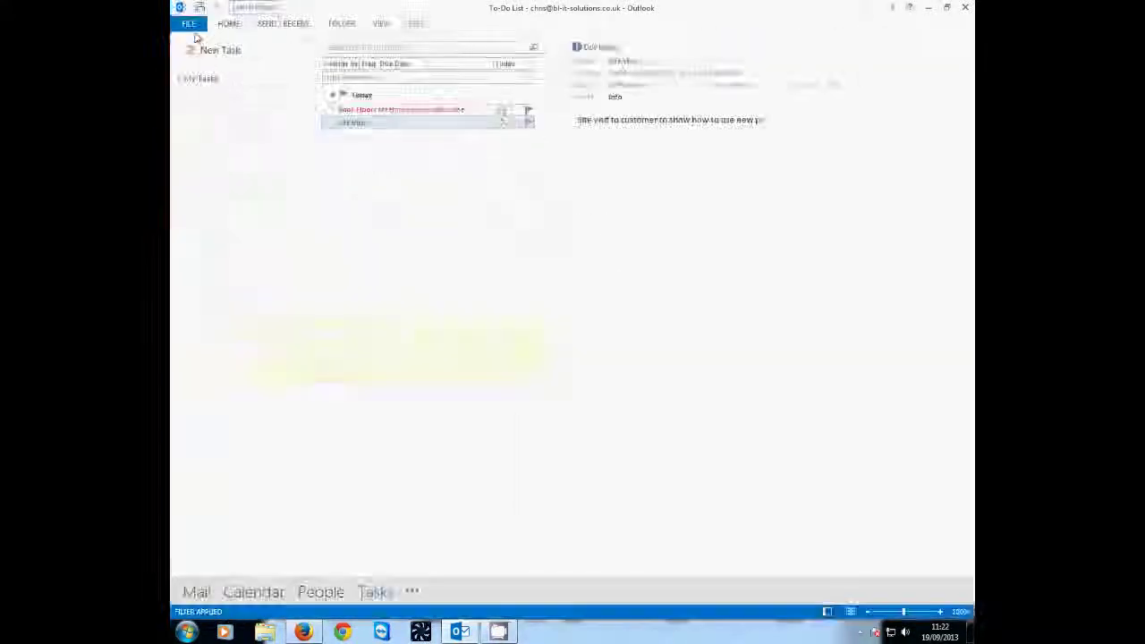
click(195, 592)
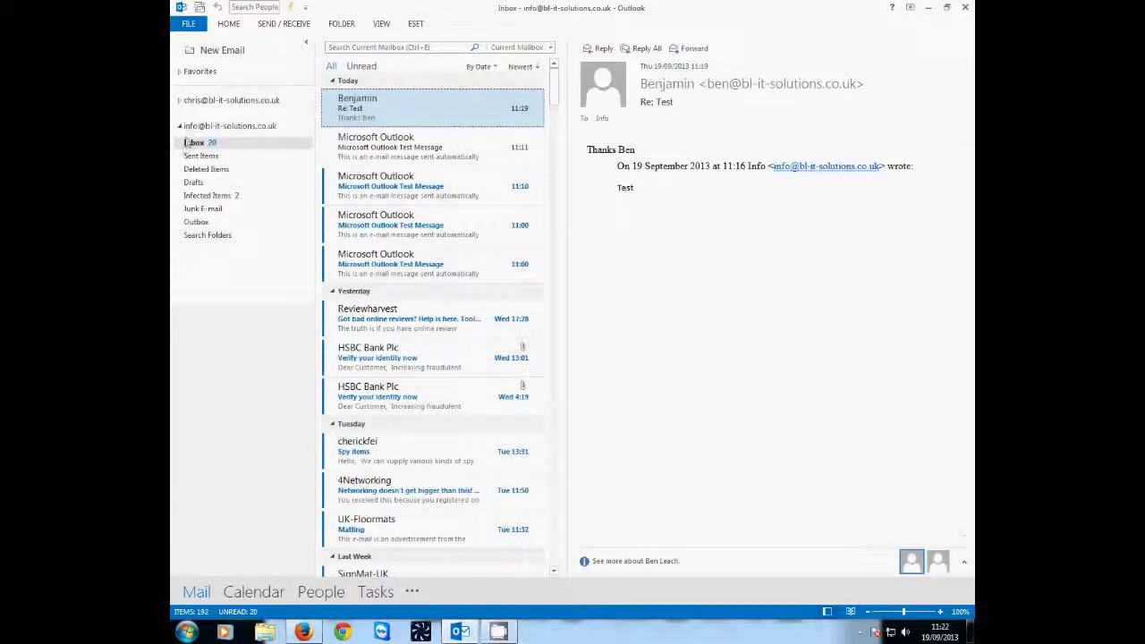
click(184, 127)
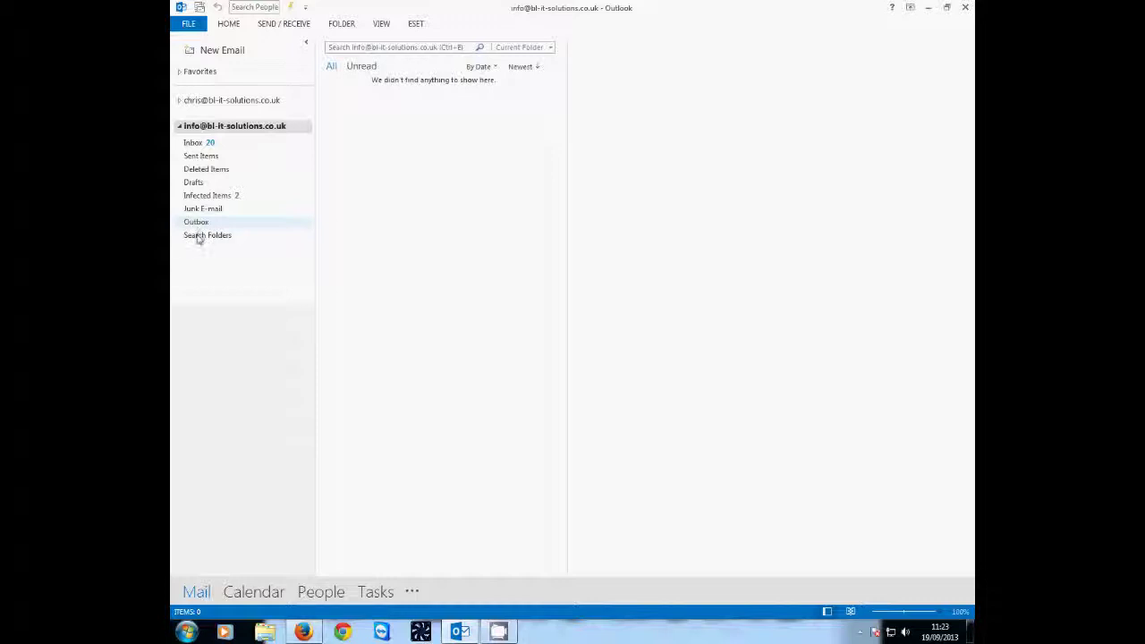
click(229, 24)
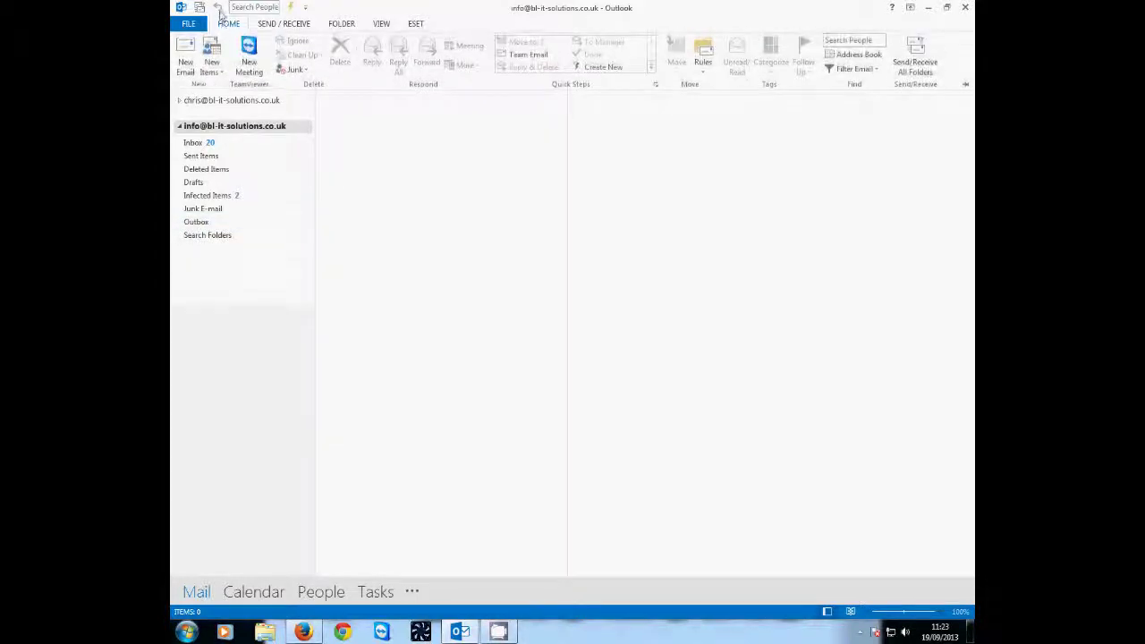
click(192, 23)
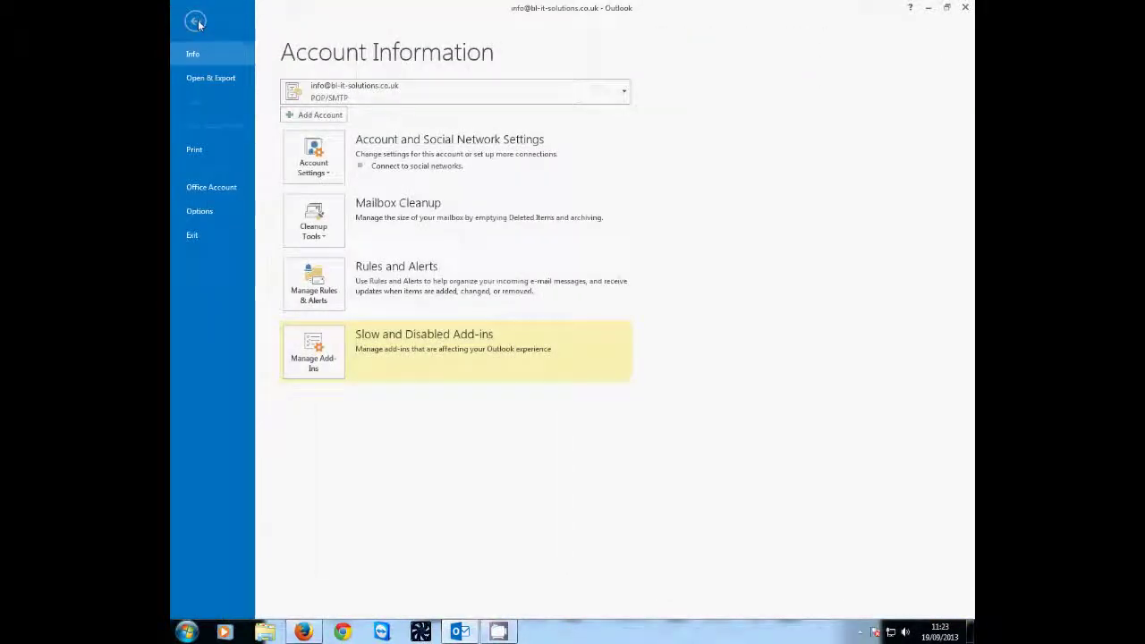